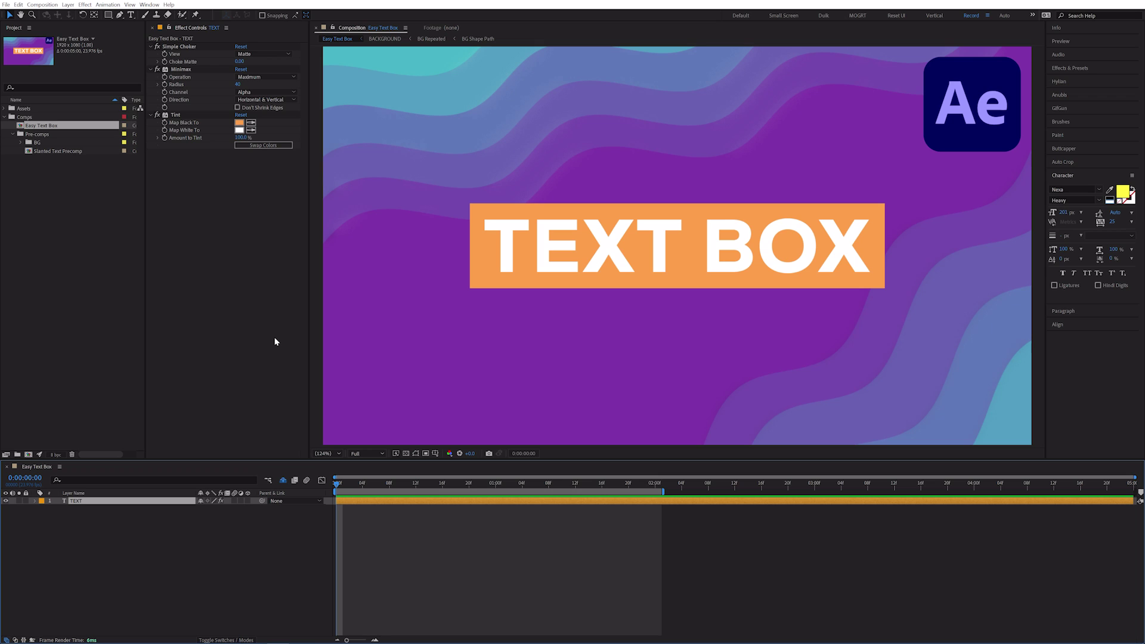
Remove all effects from the TEXT layer and draw a rectangle shape of about 1107 by 223 px around the text
{"action": "left_click", "coordinate": [85, 4]}
{"action": "left_click", "coordinate": [98, 29]}
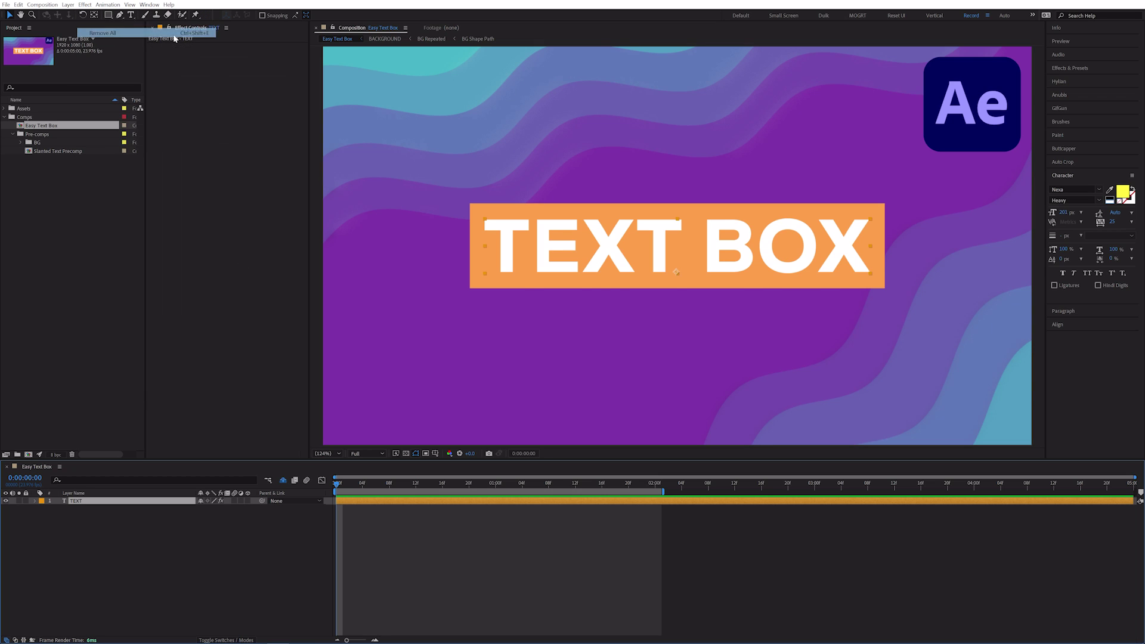
{"action": "left_click", "coordinate": [109, 15]}
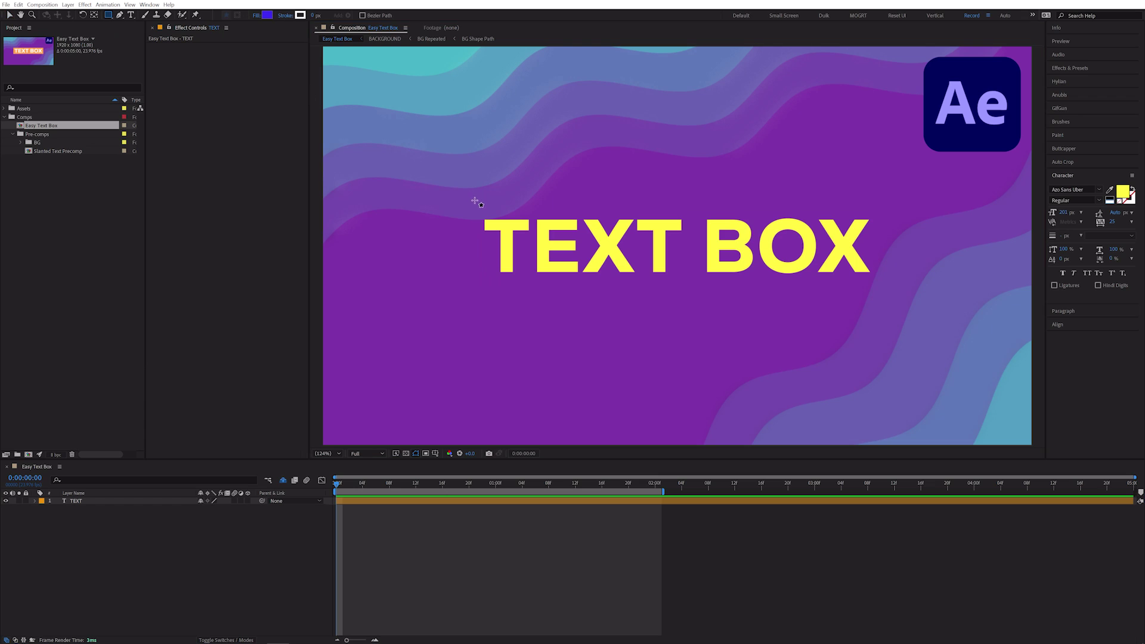
{"action": "mouse_move", "coordinate": [477, 206]}
{"action": "left_mouse_down"}
{"action": "mouse_move", "coordinate": [771, 296]}
{"action": "mouse_move", "coordinate": [886, 288]}
{"action": "left_mouse_up"}
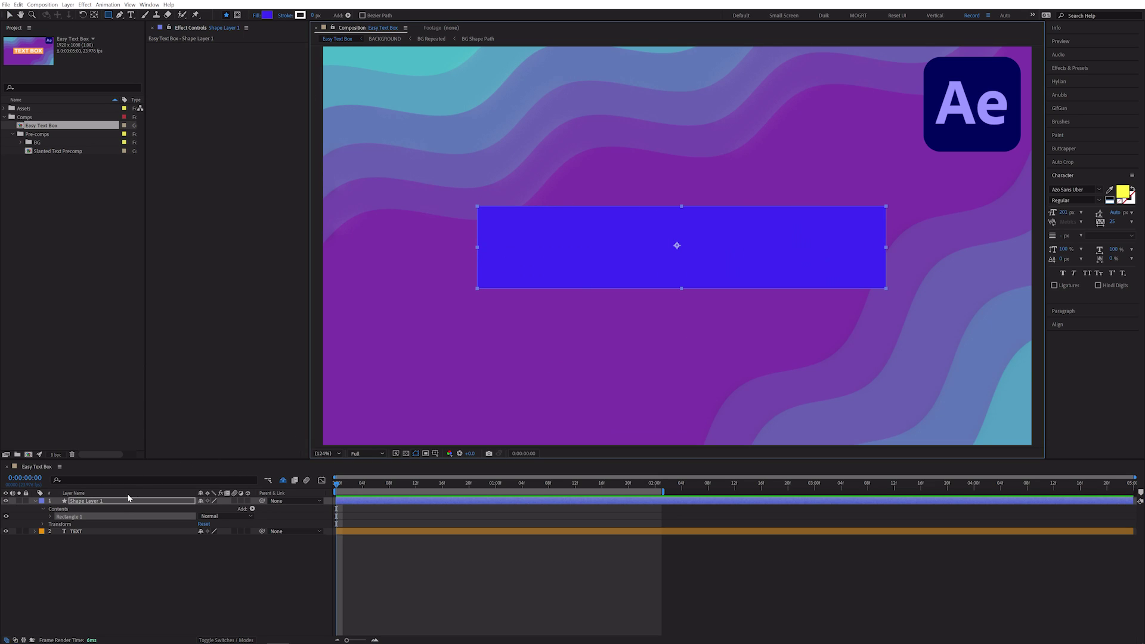
Move the new shape layer below the TEXT layer and rename it TEXT BOX
{"action": "left_click_drag", "start_coordinate": [117, 501], "coordinate": [107, 534]}
{"action": "key", "text": "Return"}
{"action": "type", "text": "TEXT BOX"}
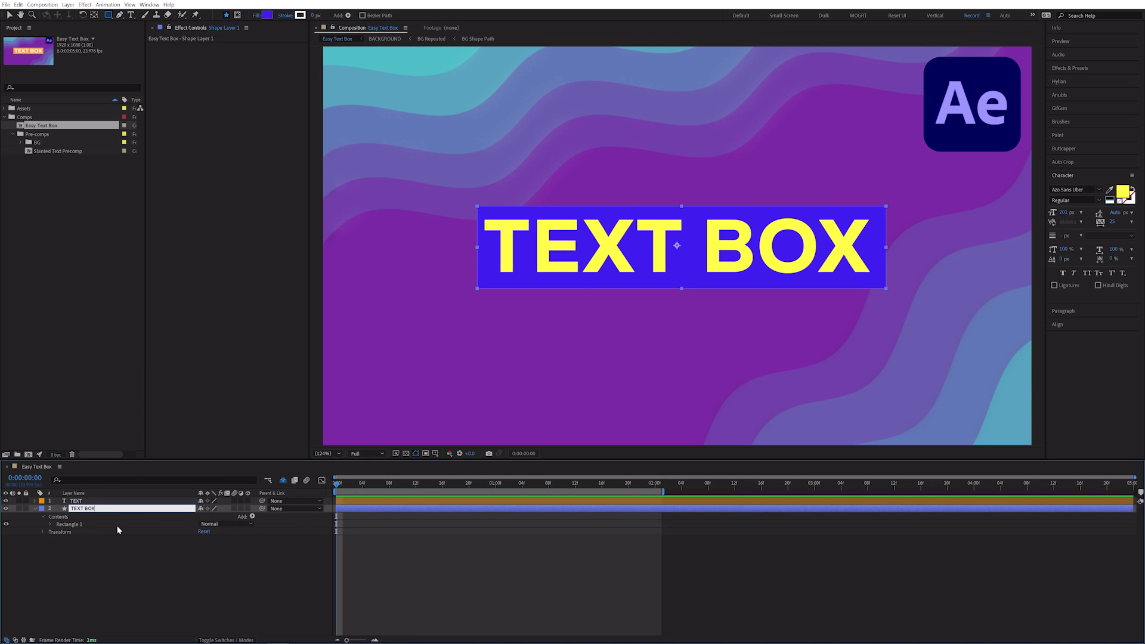
{"action": "key", "text": "Return"}
{"action": "key", "text": "v"}
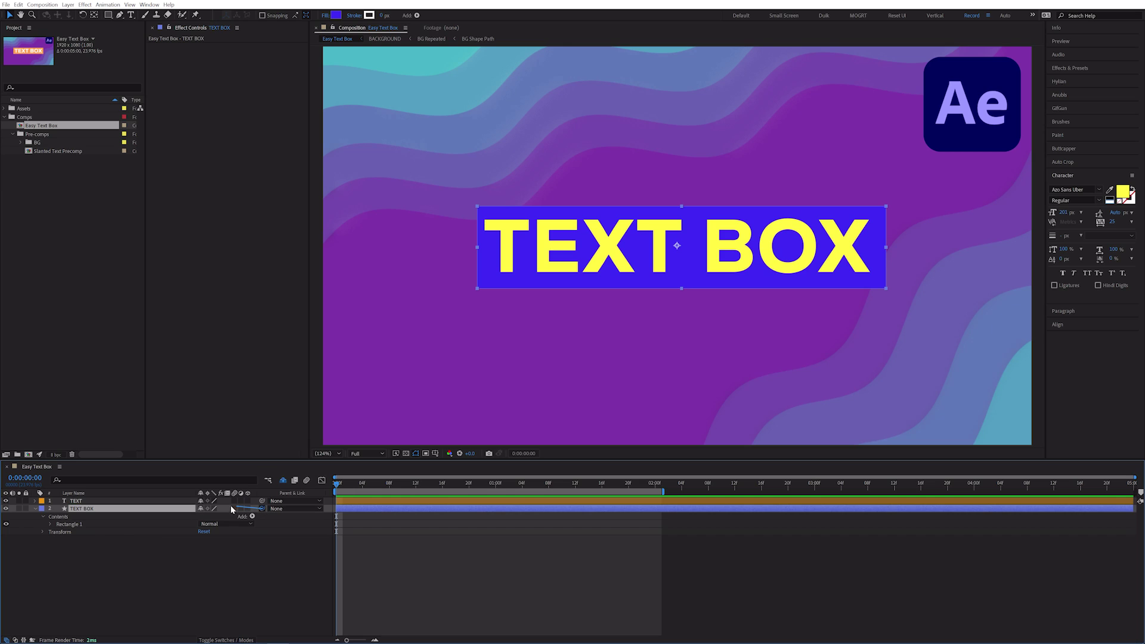
Parent TEXT BOX to TEXT and give Rectangle Path 1's size the expression const {left, top, width, height} = parent.sourceRectAtTime(); [width, height]
{"action": "left_click_drag", "start_coordinate": [231, 508], "coordinate": [131, 500]}
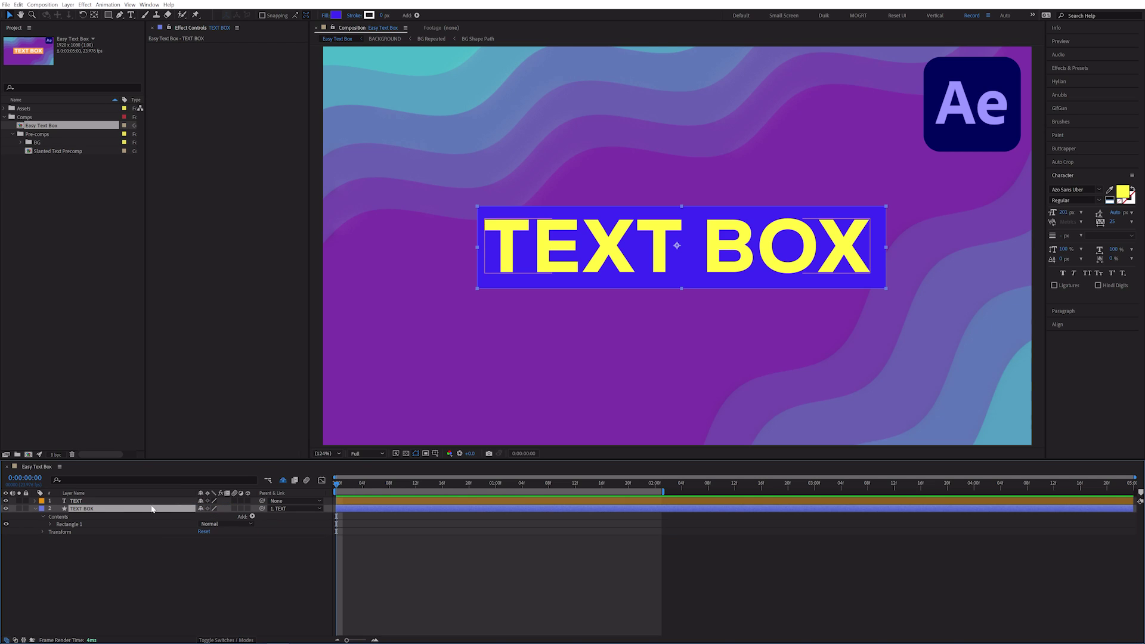
{"action": "left_click", "coordinate": [57, 532]}
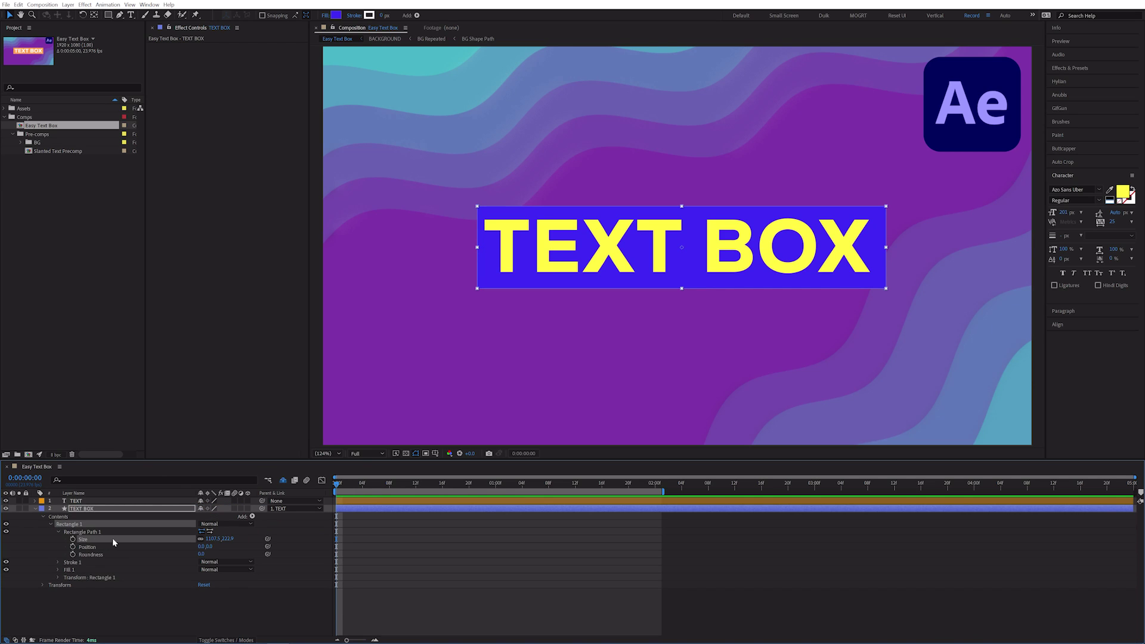
{"action": "left_click", "coordinate": [73, 538], "text": "alt"}
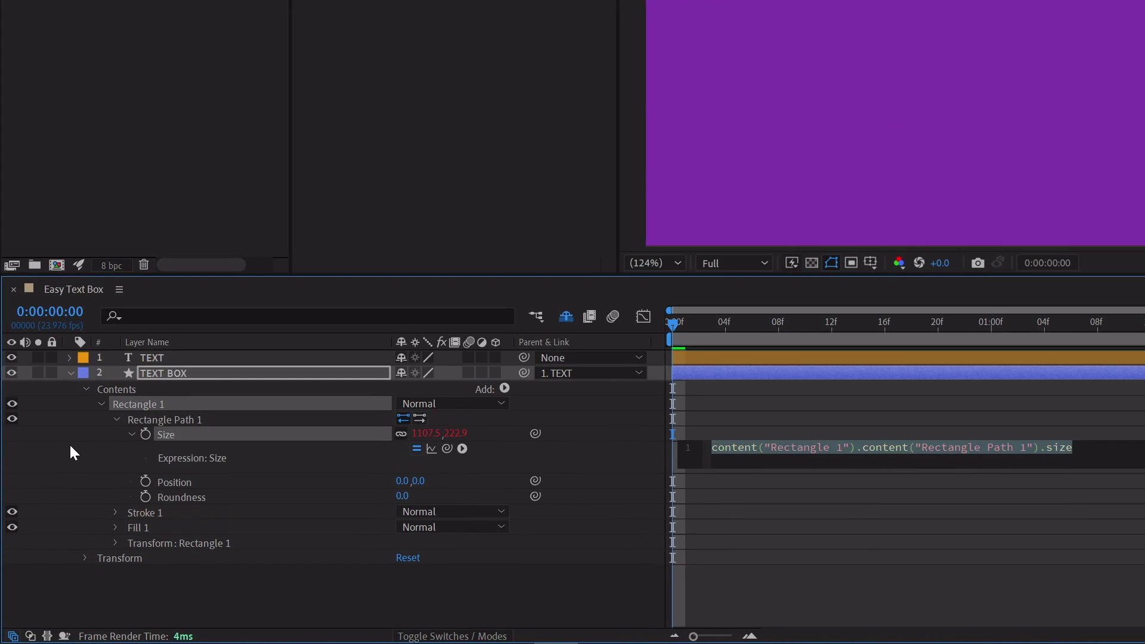
{"action": "type", "text": "const "}
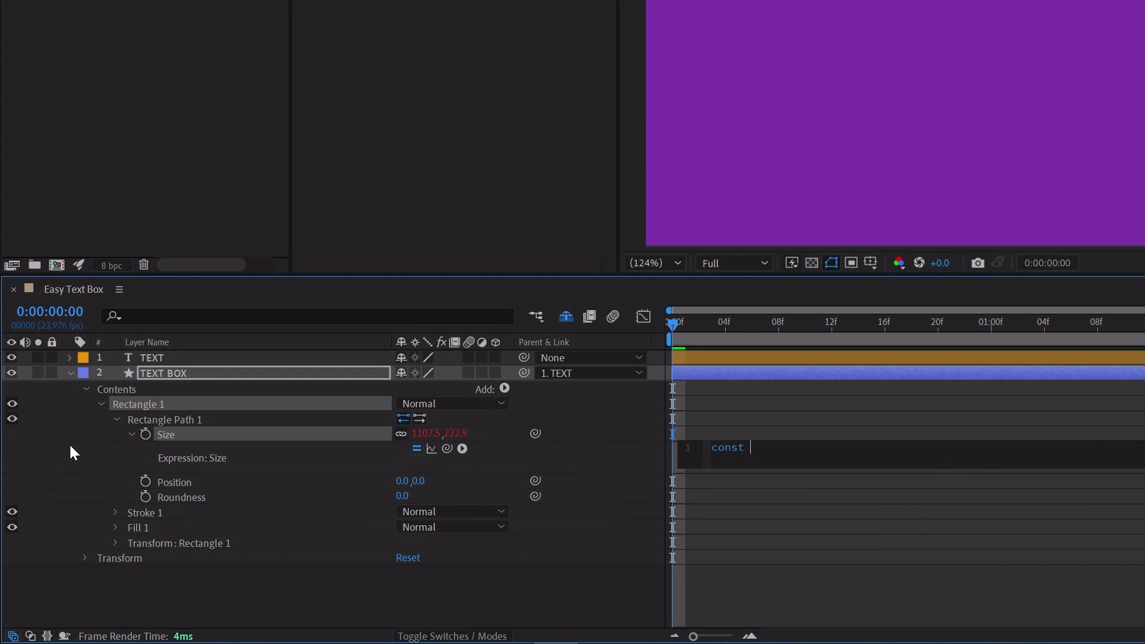
{"action": "type", "text": "{left, top, width, height} ="}
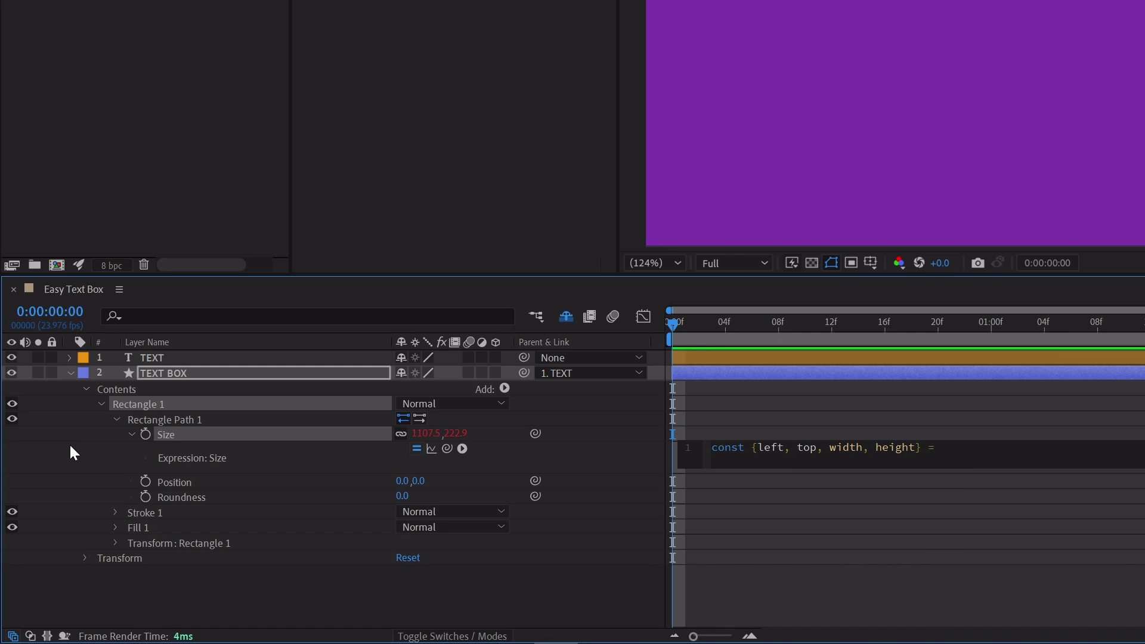
{"action": "type", "text": " parent.sourceRectAtTime();"}
{"action": "key", "text": "Return"}
{"action": "key", "text": "Return"}
{"action": "type", "text": "[width, height"}
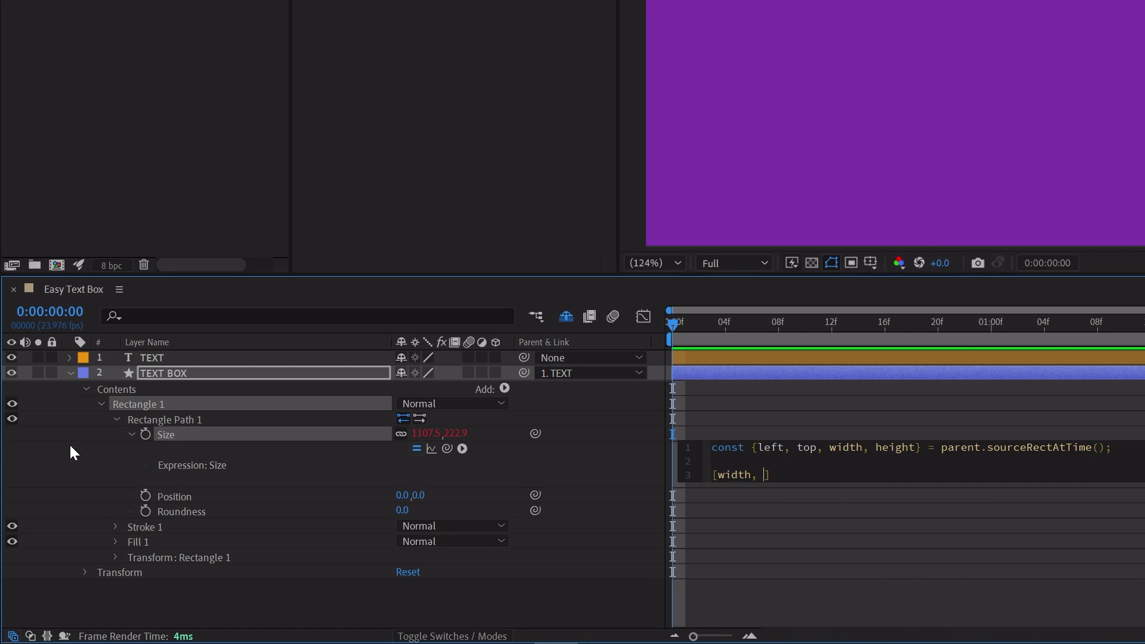
{"action": "left_click", "coordinate": [69, 446]}
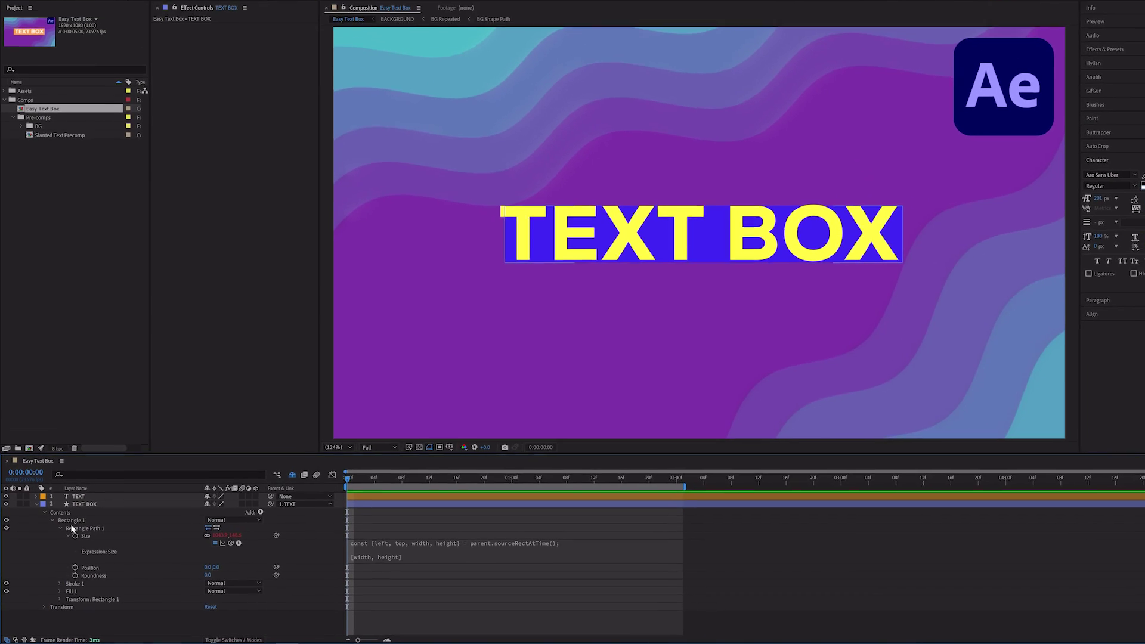
Try to line up the TEXT BOX rectangle with the text by hand
{"action": "left_click", "coordinate": [94, 505]}
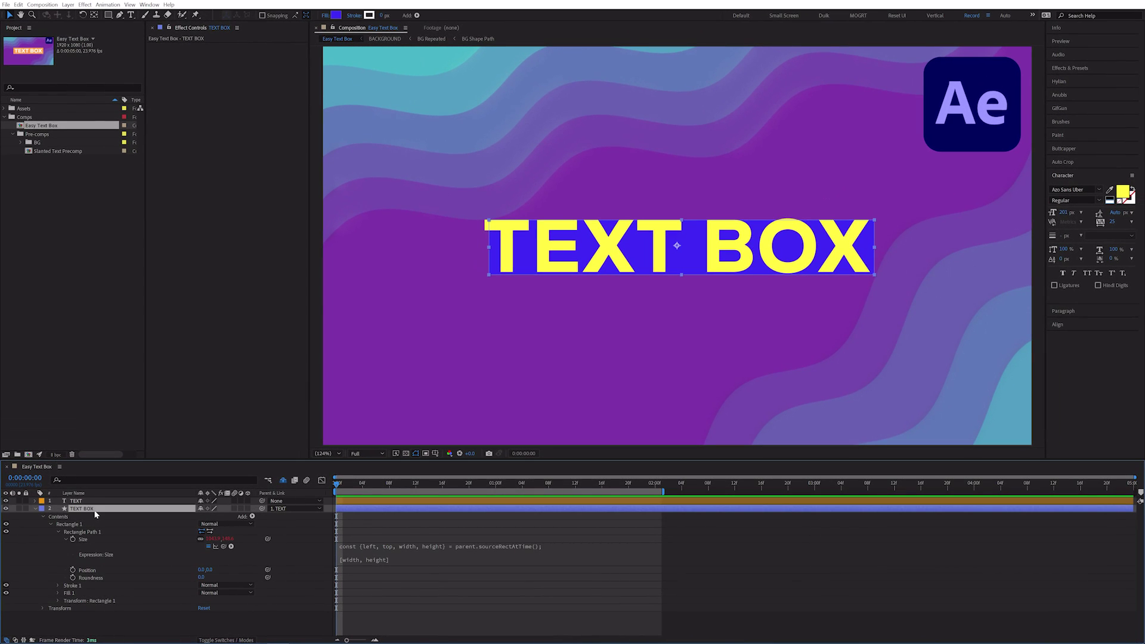
{"action": "mouse_move", "coordinate": [708, 239]}
{"action": "left_mouse_down"}
{"action": "mouse_move", "coordinate": [700, 224]}
{"action": "mouse_move", "coordinate": [736, 203]}
{"action": "mouse_move", "coordinate": [718, 229]}
{"action": "left_mouse_up"}
{"action": "key", "text": "ctrl+z"}
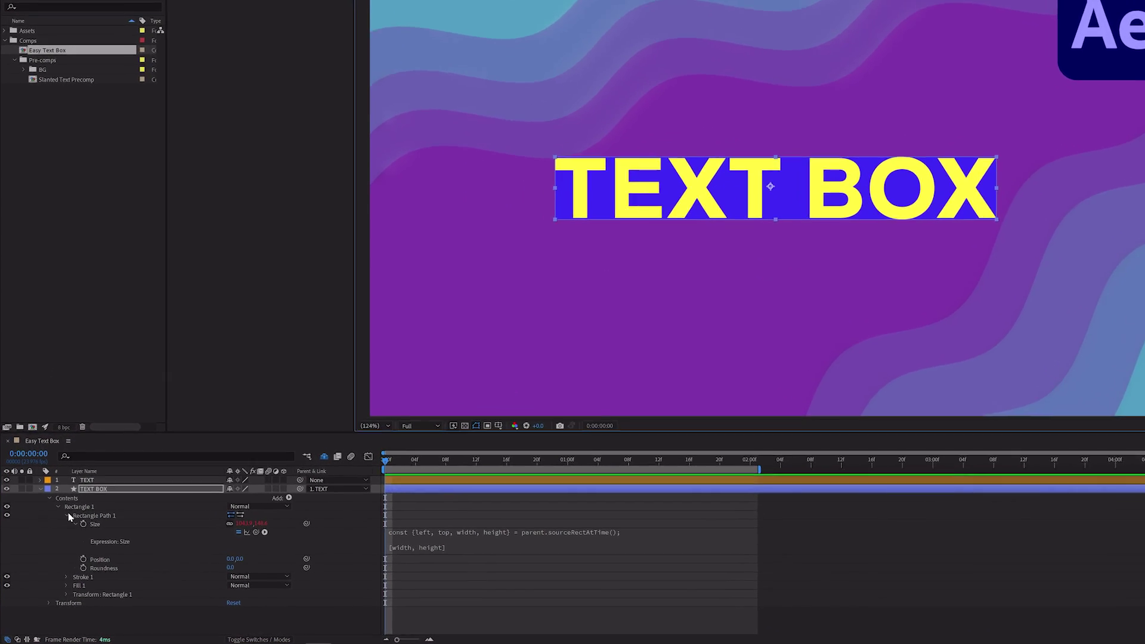
Set the position in Rectangle 1's own transform to 0.0, 0.0 in the TEXT BOX layer
{"action": "left_click", "coordinate": [58, 531]}
{"action": "left_click", "coordinate": [57, 601]}
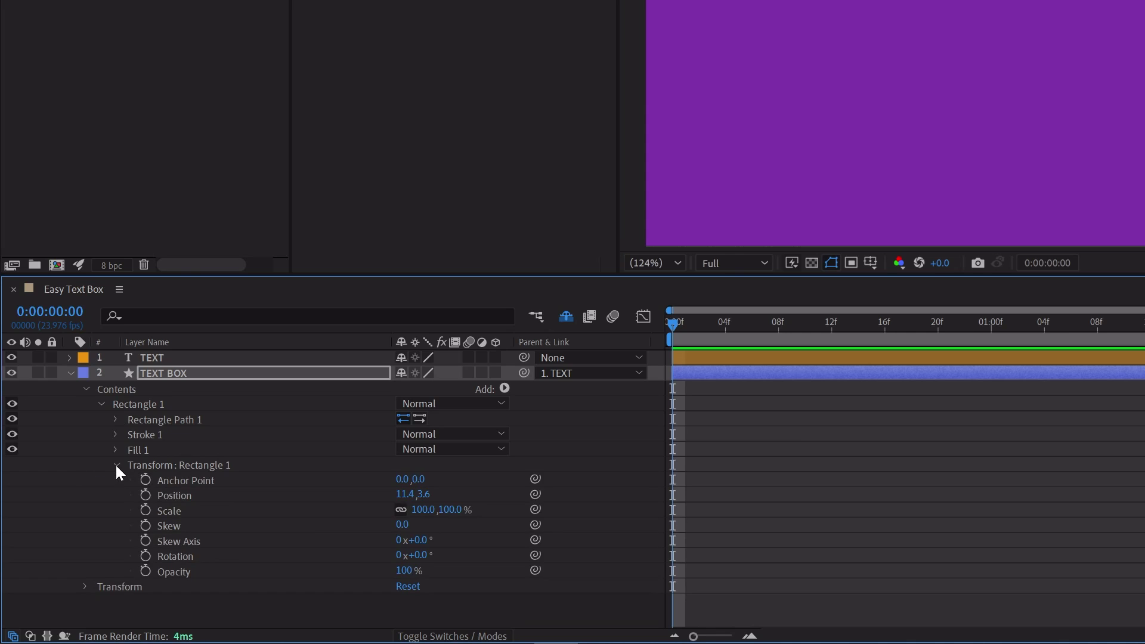
{"action": "left_click", "coordinate": [245, 476]}
{"action": "left_click", "coordinate": [249, 494]}
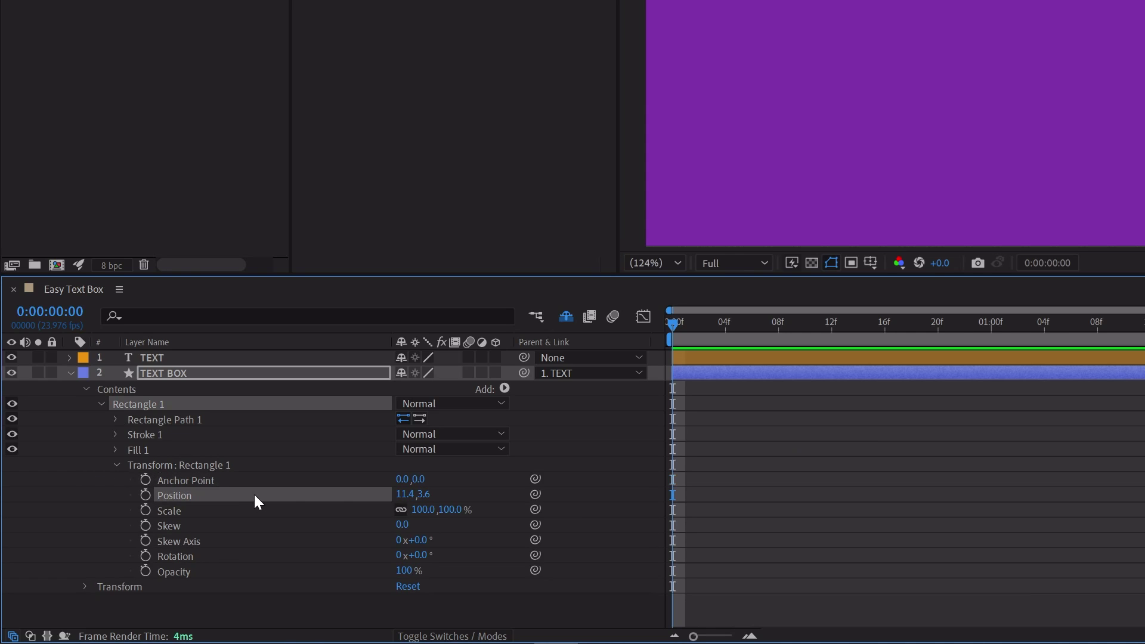
{"action": "left_click", "coordinate": [401, 493]}
{"action": "type", "text": "0.0,0.0"}
{"action": "left_click", "coordinate": [282, 509]}
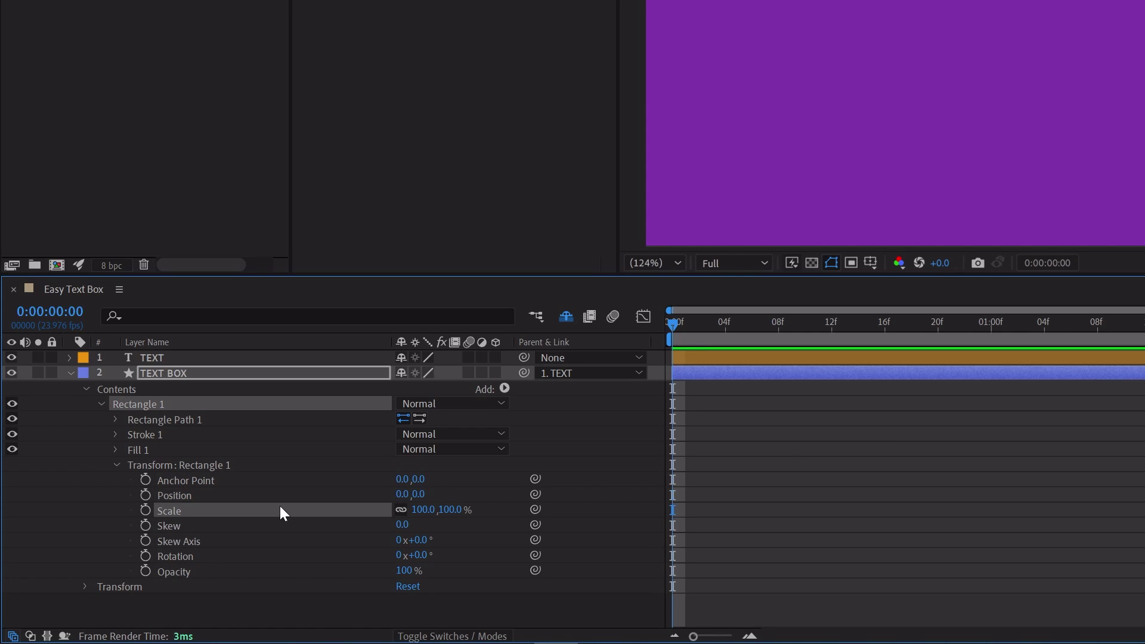
Reveal the TEXT BOX layer's position and move the box off the text to about 29.2, -50.2
{"action": "key", "text": "p"}
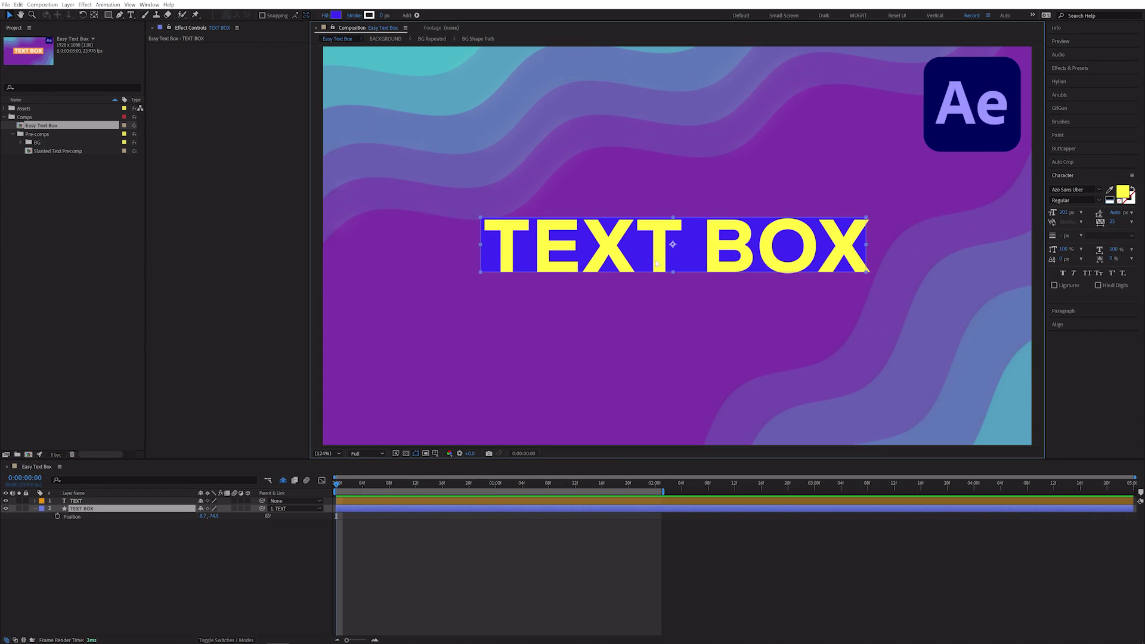
{"action": "mouse_move", "coordinate": [834, 178]}
{"action": "left_mouse_down"}
{"action": "mouse_move", "coordinate": [763, 169]}
{"action": "mouse_move", "coordinate": [821, 170]}
{"action": "left_mouse_up"}
{"action": "left_click_drag", "start_coordinate": [671, 257], "coordinate": [703, 261]}
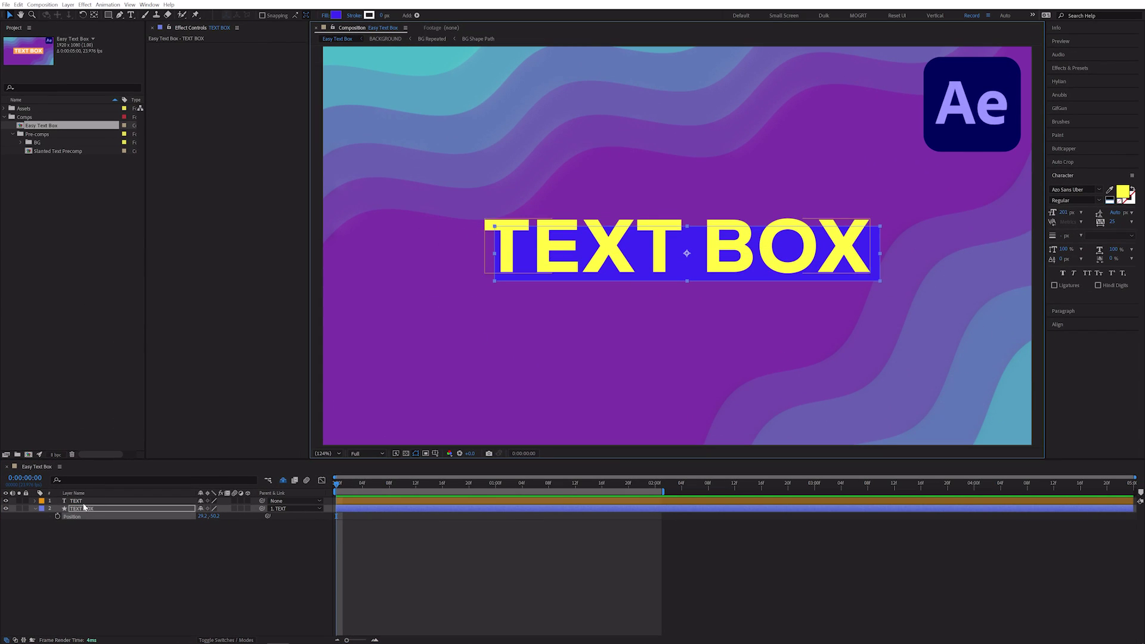
Give the TEXT BOX position the expression const {left, top, width, height} = parent.sourceRectAtTime(); [left + width / 2, top + height / 2]
{"action": "left_click", "coordinate": [58, 517], "text": "alt"}
{"action": "type", "text": "const {left"}
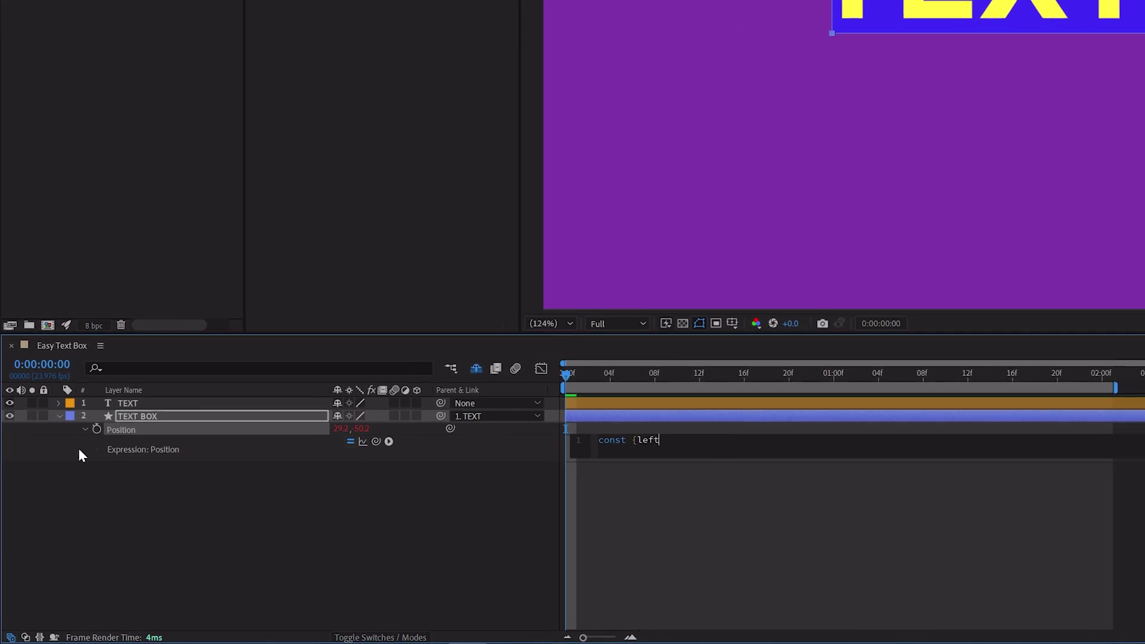
{"action": "type", "text": ", top, width, height"}
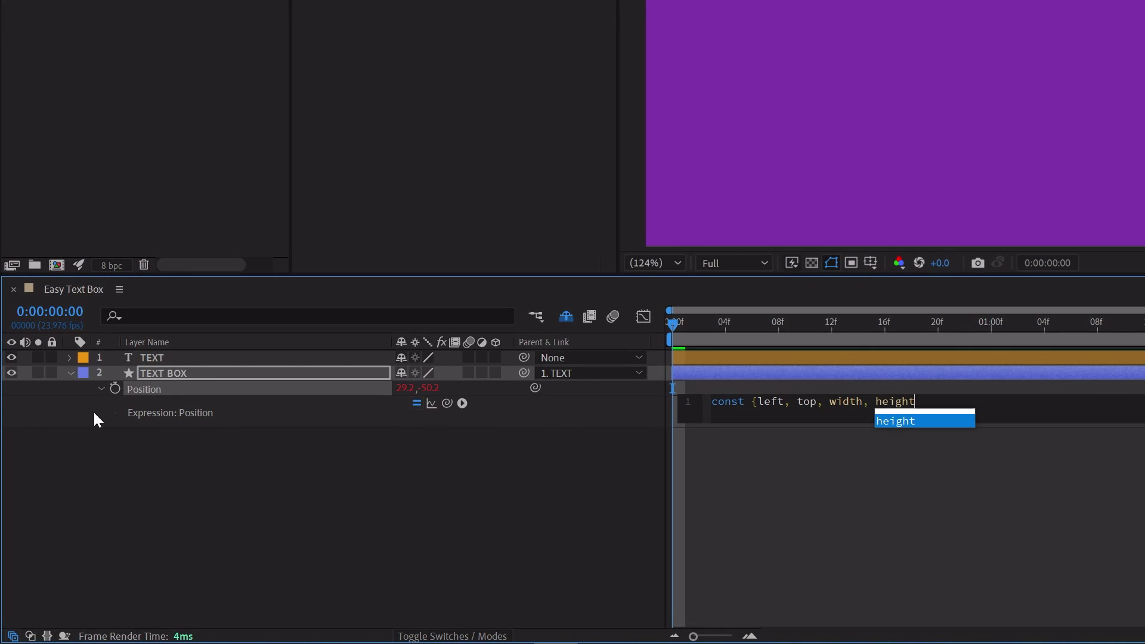
{"action": "type", "text": "} = parent.sourceRectAtTime();"}
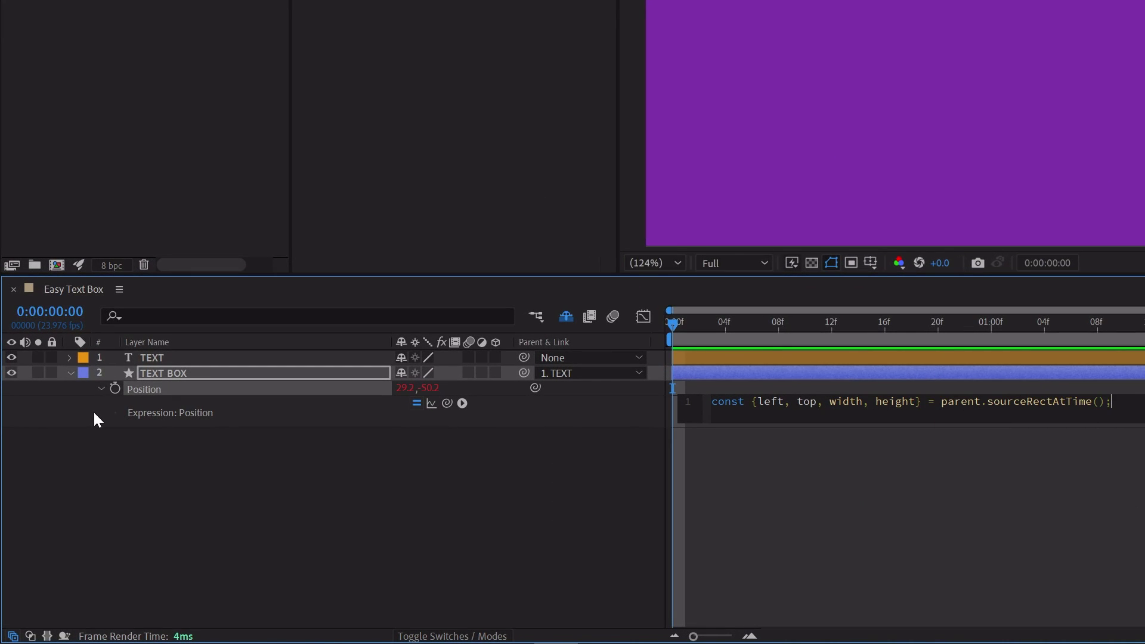
{"action": "key", "text": "Return"}
{"action": "key", "text": "Return"}
{"action": "type", "text": "[left + width "}
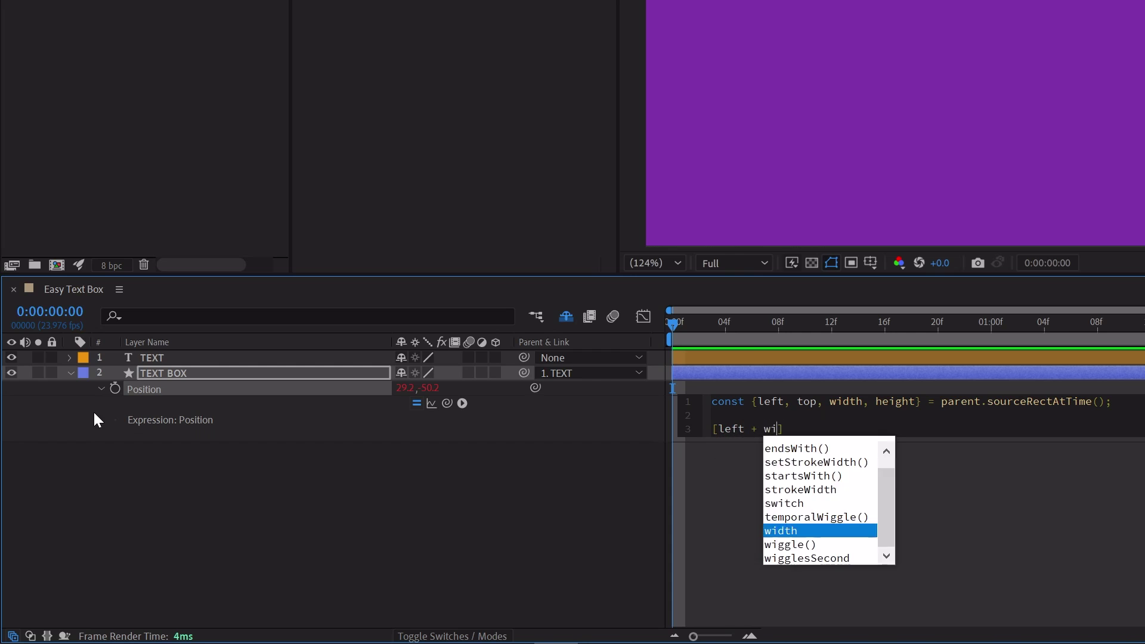
{"action": "type", "text": "/ 2, top + "}
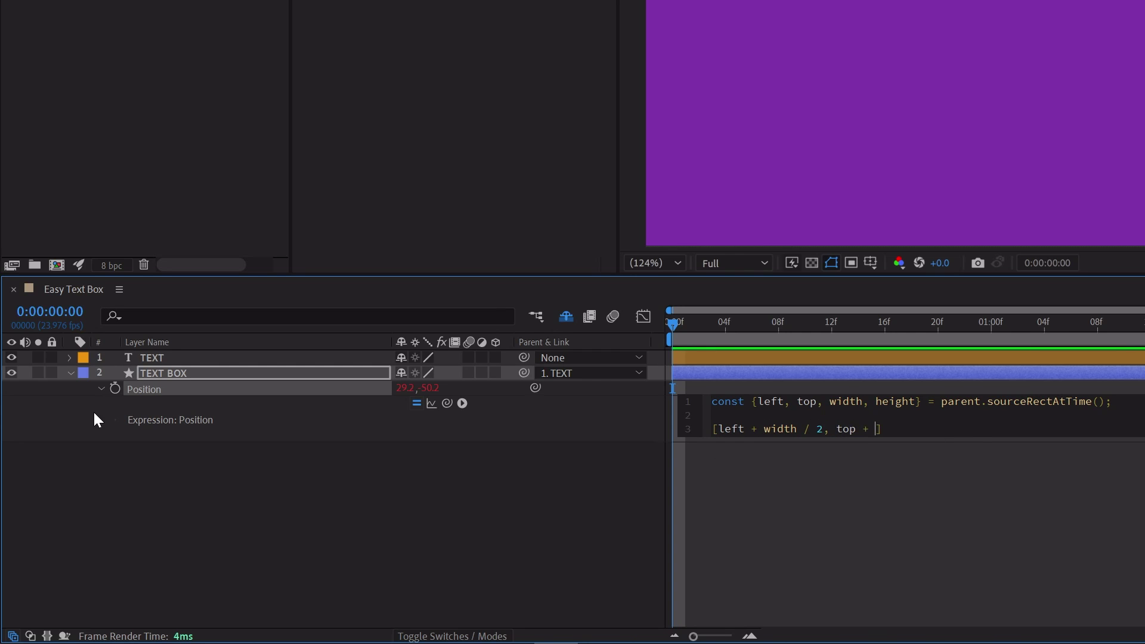
{"action": "type", "text": "height / 2"}
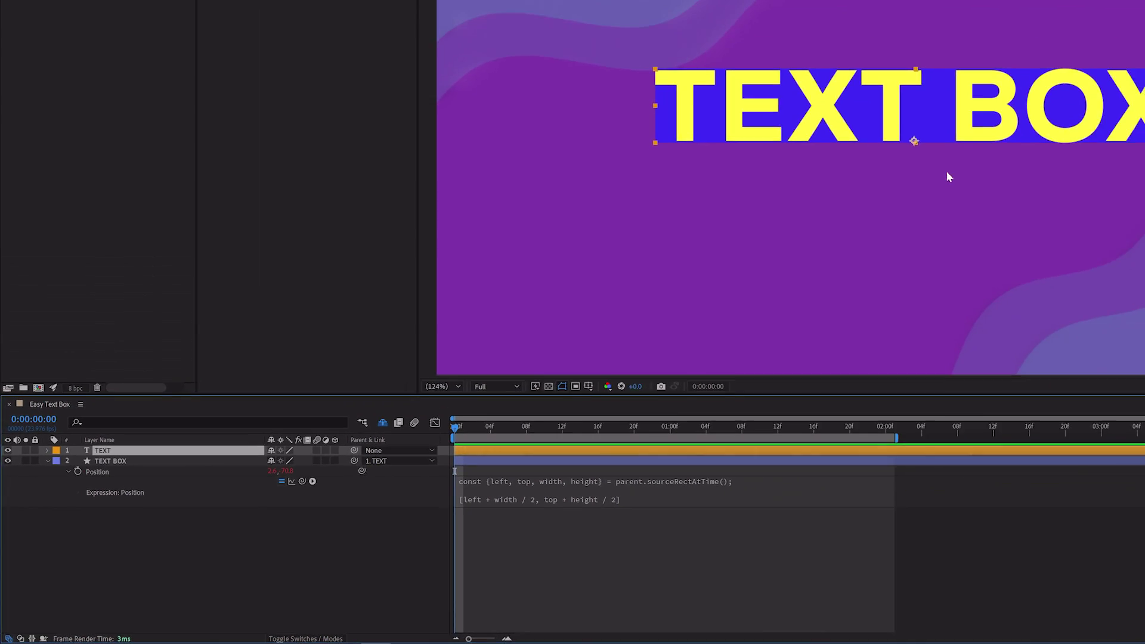
Move the TEXT layer slightly up and to the left, and break its text so BOX sits on a second line
{"action": "left_click_drag", "start_coordinate": [926, 105], "coordinate": [895, 96]}
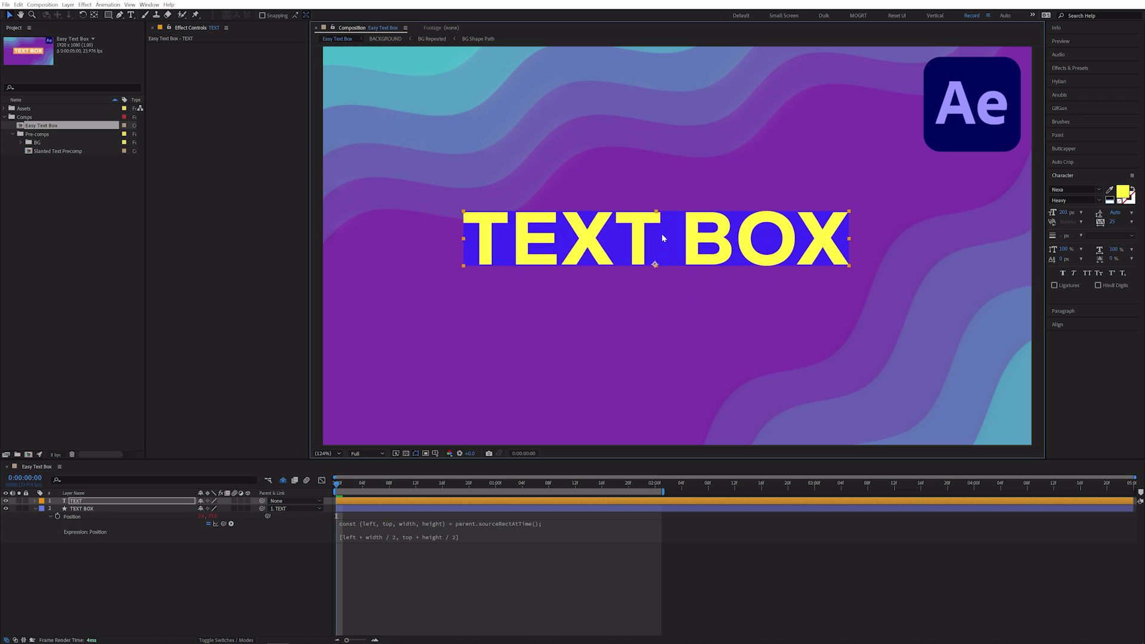
{"action": "double_click", "coordinate": [663, 236]}
{"action": "left_click", "coordinate": [684, 234]}
{"action": "key", "text": "BackSpace"}
{"action": "key", "text": "Return"}
{"action": "key", "text": "Escape"}
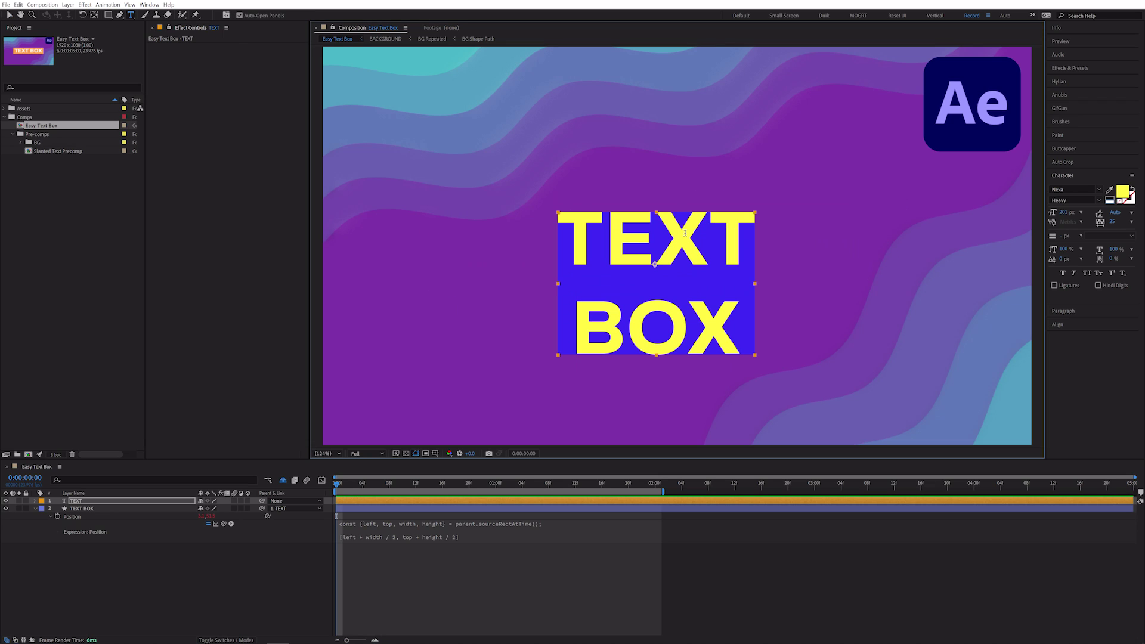
Set the text's font to Azo Sans Uber Regular at 249 px and tighten its line spacing
{"action": "left_click", "coordinate": [1099, 189]}
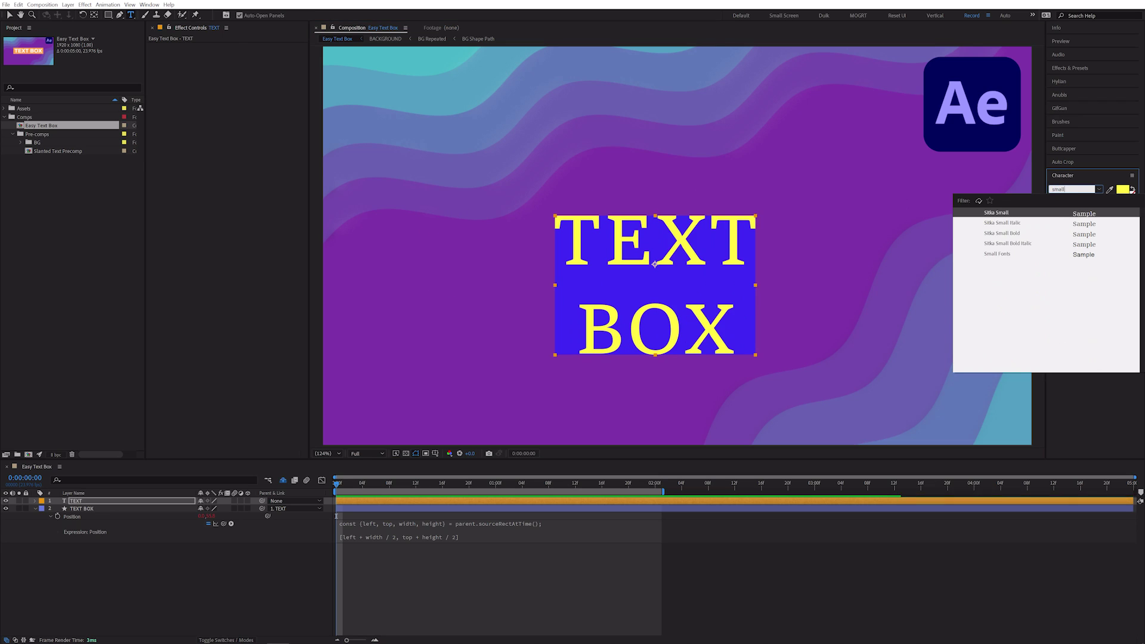
{"action": "left_click", "coordinate": [1066, 212]}
{"action": "key", "text": "v"}
{"action": "left_click_drag", "start_coordinate": [1066, 212], "coordinate": [1100, 212]}
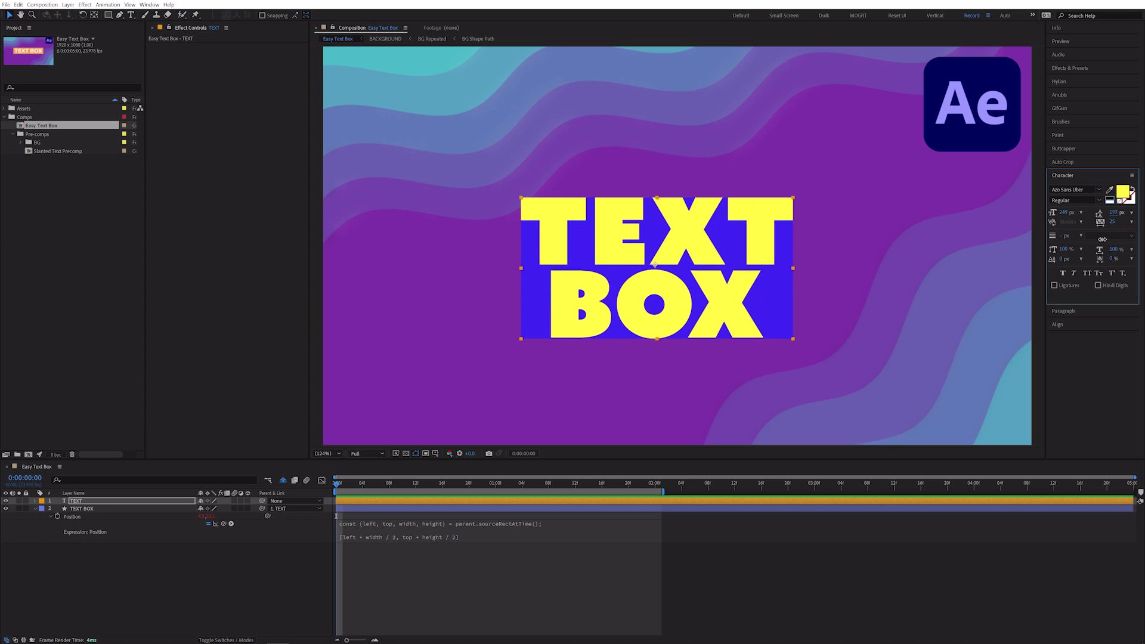
Try left and right paragraph alignment on the two-line text and return it to center alignment
{"action": "left_click", "coordinate": [1063, 311]}
{"action": "left_click", "coordinate": [1054, 201]}
{"action": "left_click", "coordinate": [1076, 200]}
{"action": "left_click", "coordinate": [1065, 202]}
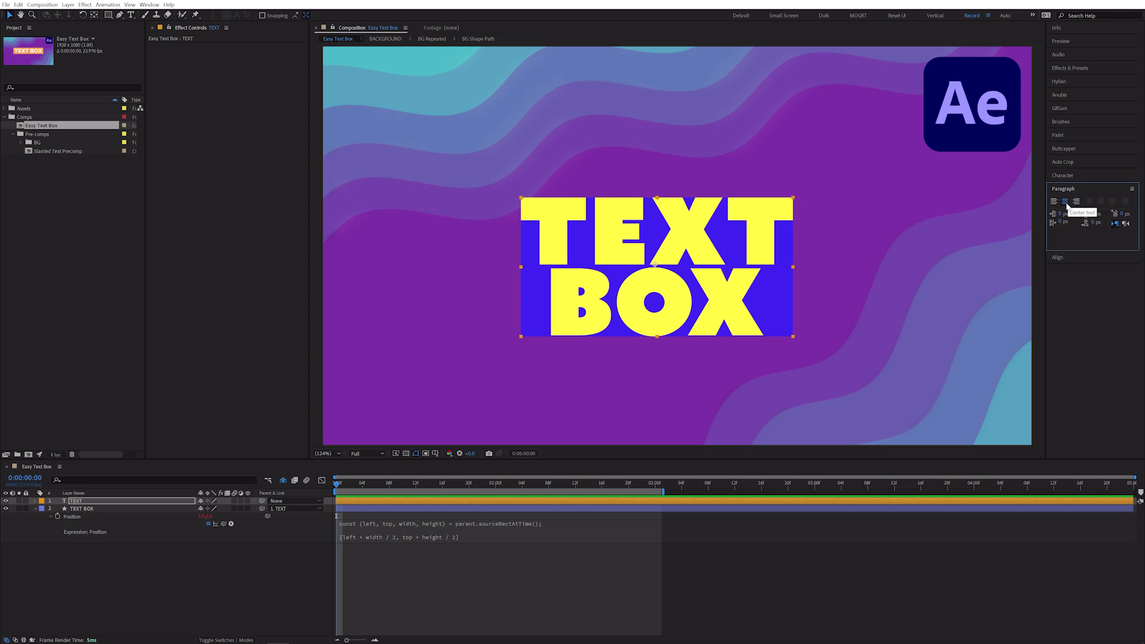
Move the two-line text slightly up and to the right, and reveal the opacity of both layers
{"action": "left_click_drag", "start_coordinate": [651, 267], "coordinate": [673, 248]}
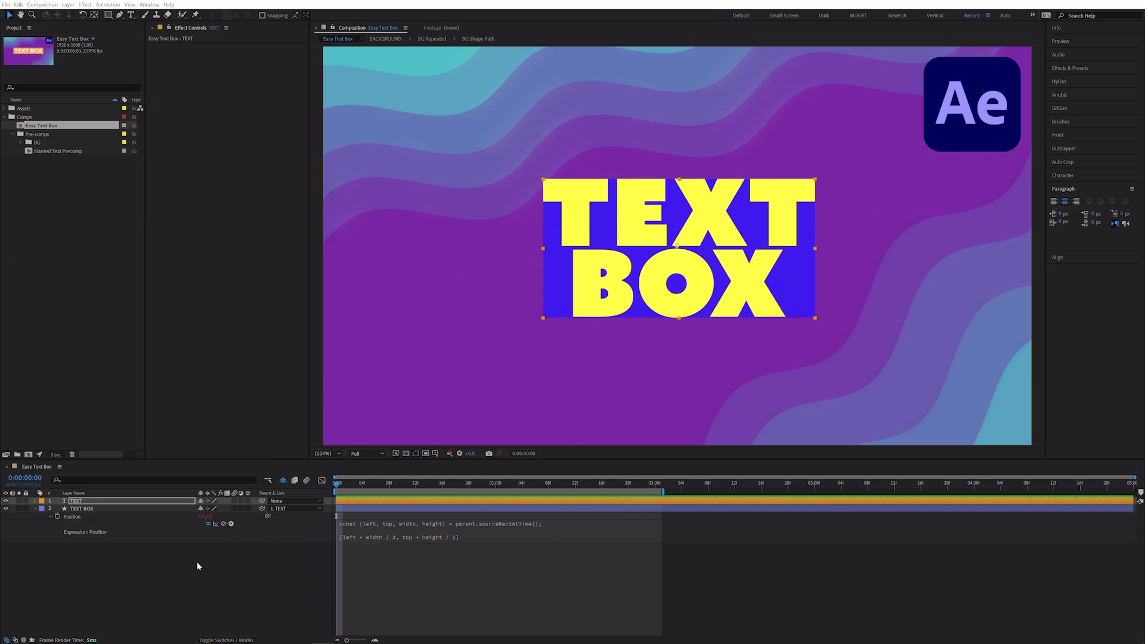
{"action": "left_click", "coordinate": [190, 568]}
{"action": "key", "text": "t"}
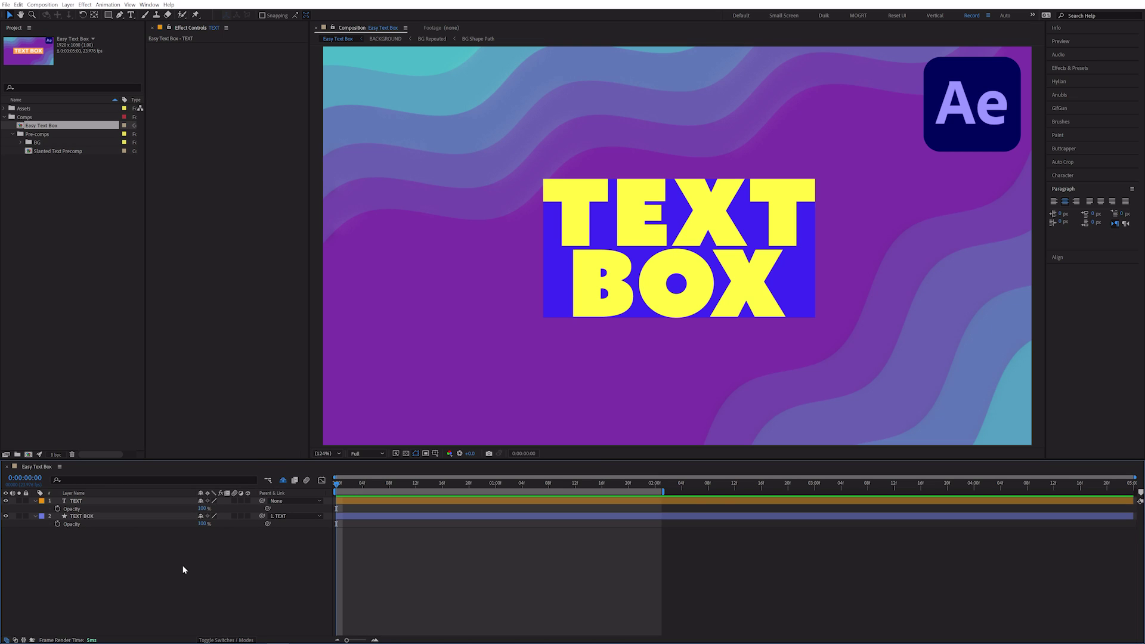
{"action": "left_click_drag", "start_coordinate": [205, 508], "coordinate": [197, 533]}
Change the TEXT layer's fill color to white
{"action": "left_click", "coordinate": [119, 501]}
{"action": "left_click", "coordinate": [1062, 176]}
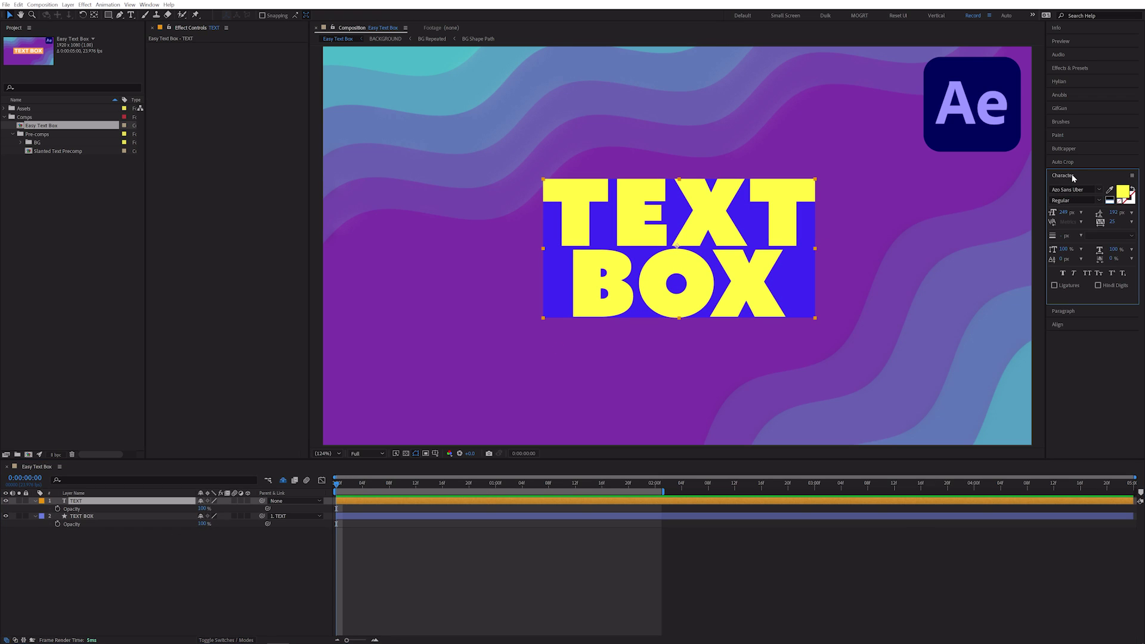
{"action": "left_click", "coordinate": [1110, 203]}
Change the TEXT BOX shape's fill color to the orange of the original box
{"action": "left_click", "coordinate": [120, 516]}
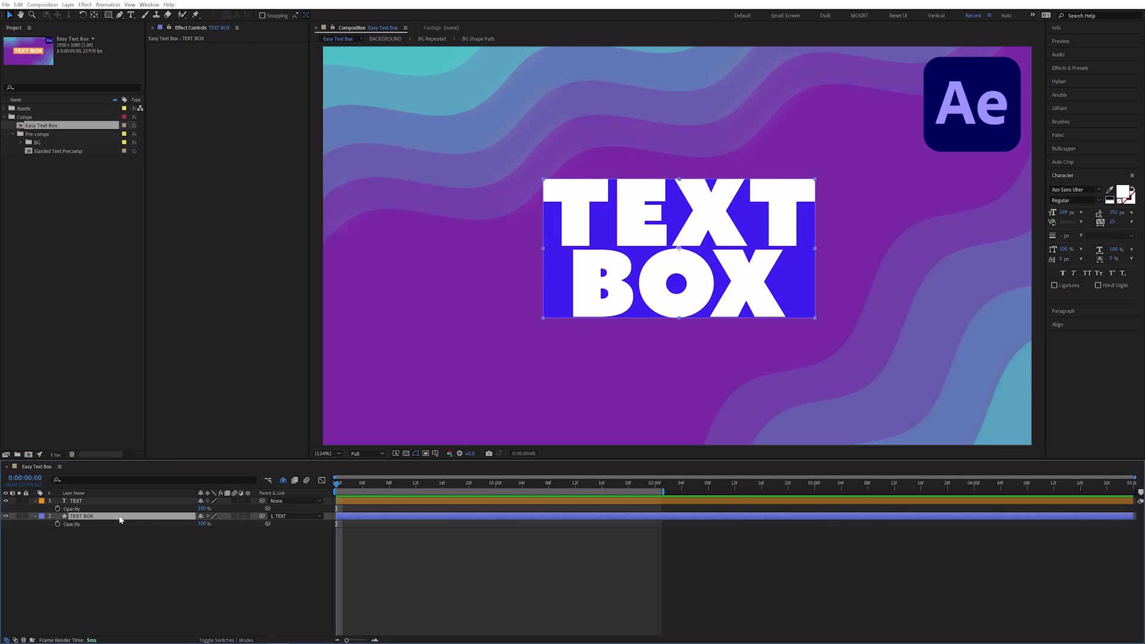
{"action": "left_click", "coordinate": [335, 15]}
{"action": "left_click", "coordinate": [505, 312]}
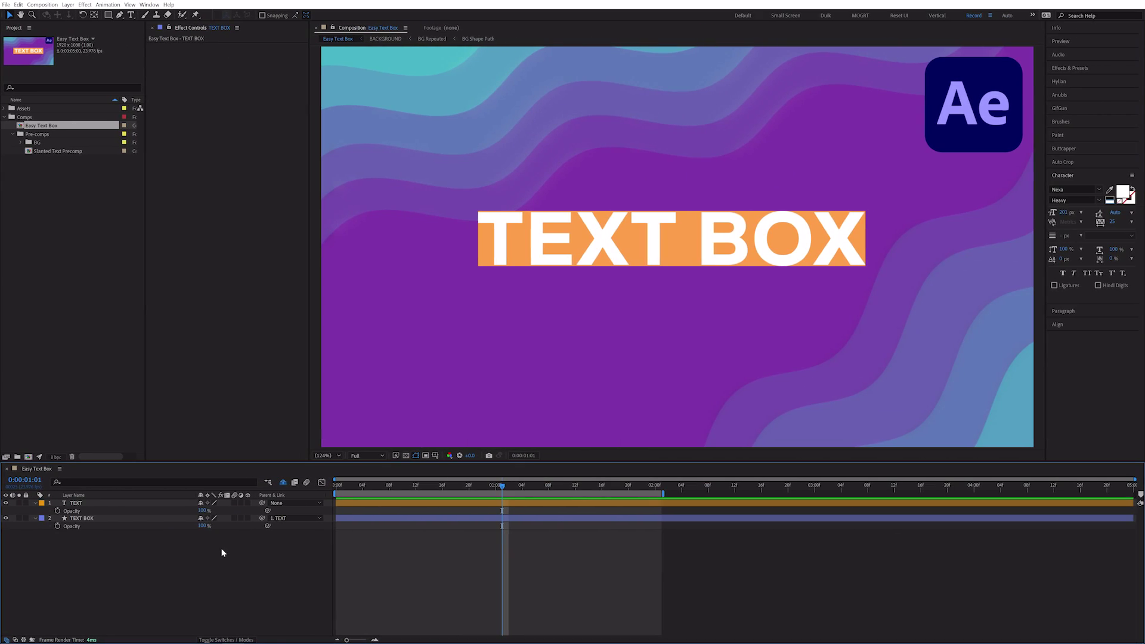
Try unevenly scaling the TEXT BOX layer as padding, and test it with two-line text and a white stroke
{"action": "left_click_drag", "start_coordinate": [212, 526], "coordinate": [205, 525]}
{"action": "left_click", "coordinate": [201, 526]}
{"action": "left_click", "coordinate": [209, 552]}
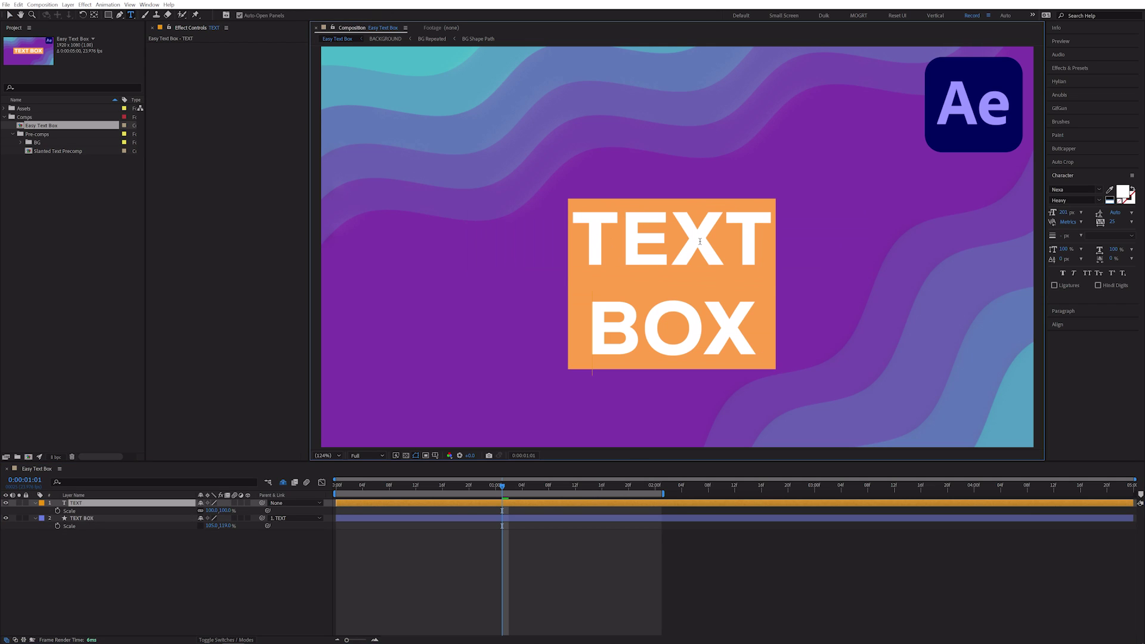
{"action": "left_click", "coordinate": [81, 518]}
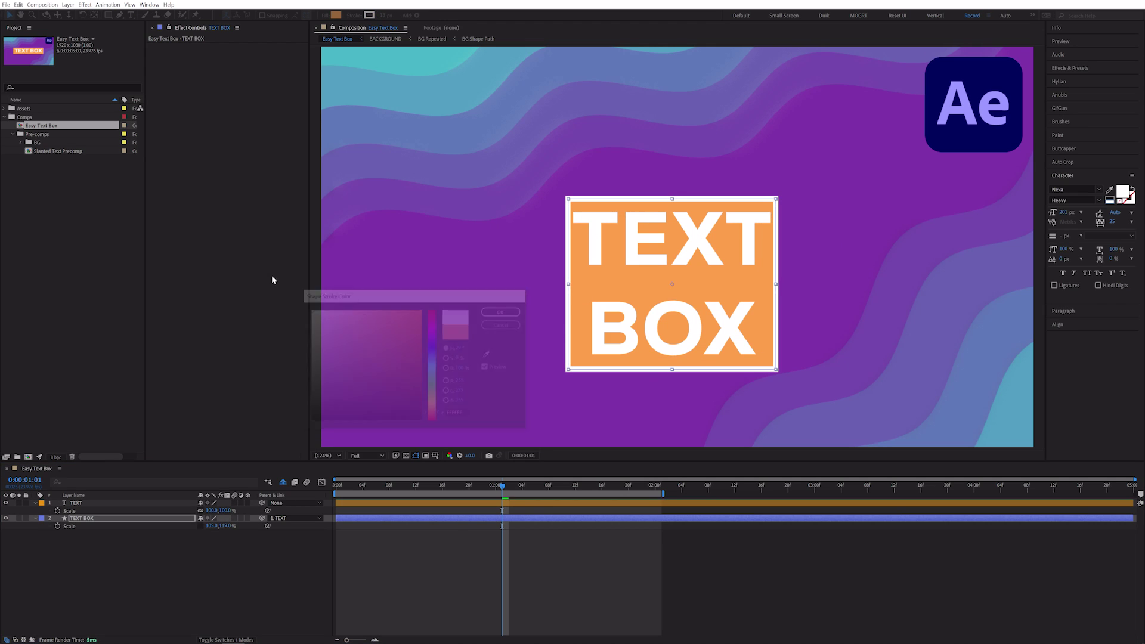
{"action": "scroll", "coordinate": [477, 162], "scroll_direction": "up", "scroll_amount": 4}
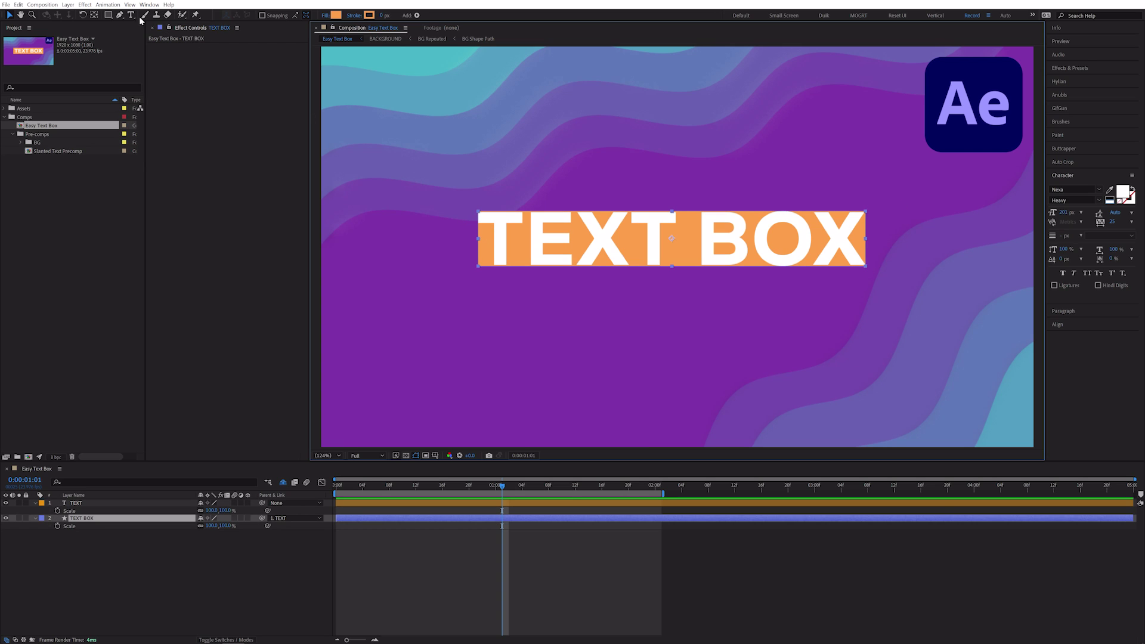
Add a Slider Control named X Padding to the TEXT BOX layer and duplicate it as Y Padding
{"action": "left_click", "coordinate": [85, 5]}
{"action": "mouse_move", "coordinate": [179, 137]}
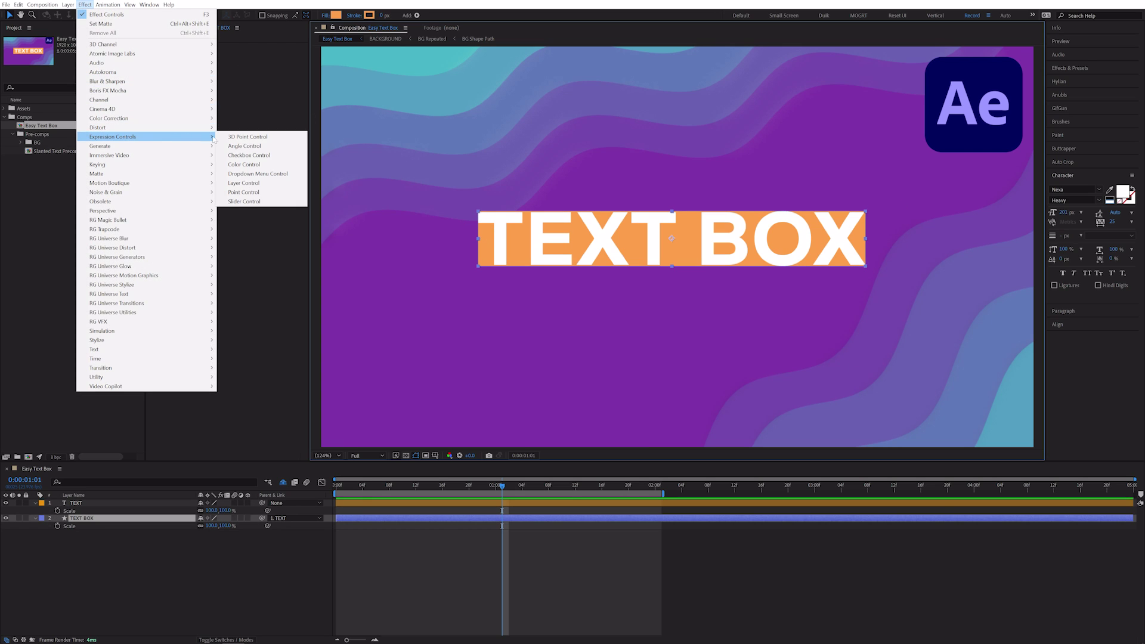
{"action": "left_click", "coordinate": [282, 201]}
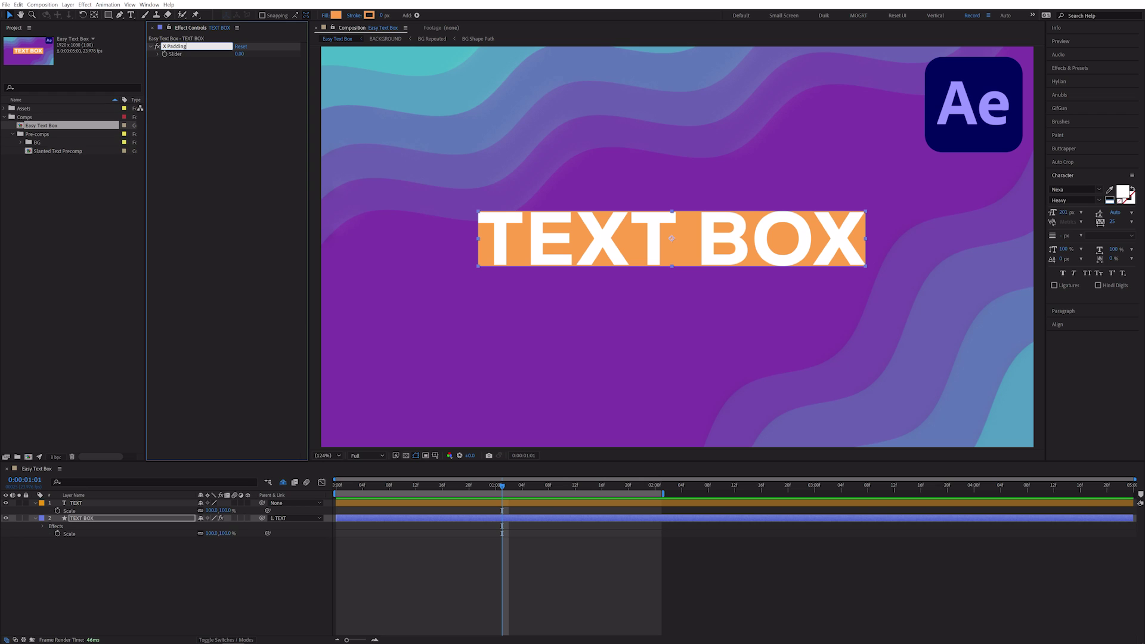
{"action": "key", "text": "Return"}
{"action": "key", "text": "ctrl+d"}
{"action": "key", "text": "Return"}
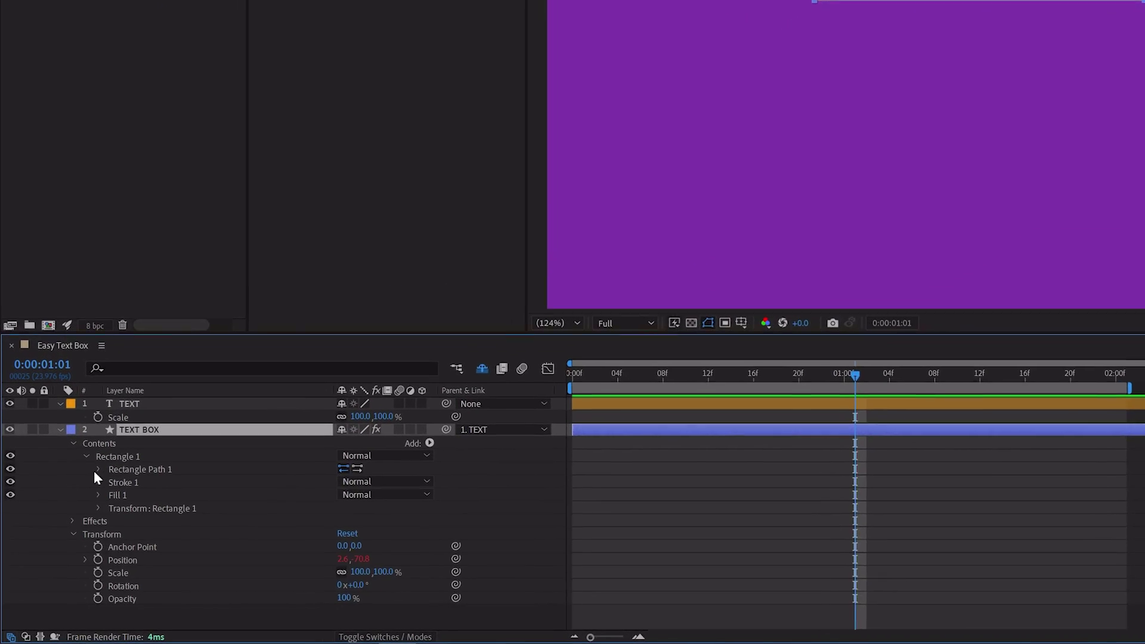
Declare xPad and yPad constants in Rectangle Path 1's Size expression, linked to the X Padding and Y Padding sliders
{"action": "left_click", "coordinate": [718, 475]}
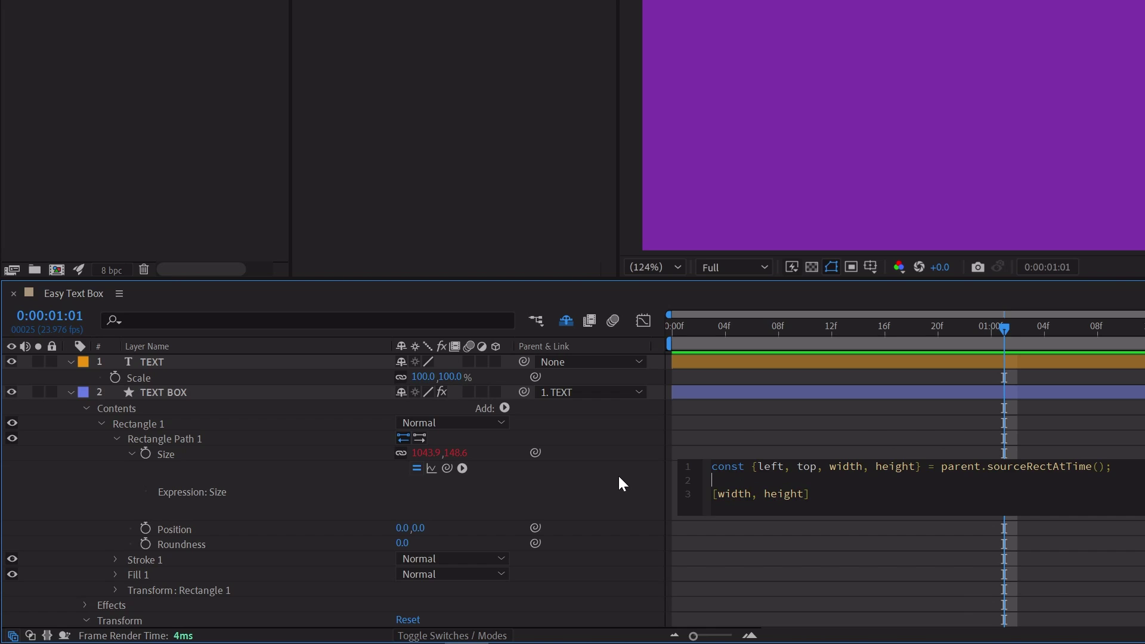
{"action": "type", "text": "const xPad ="}
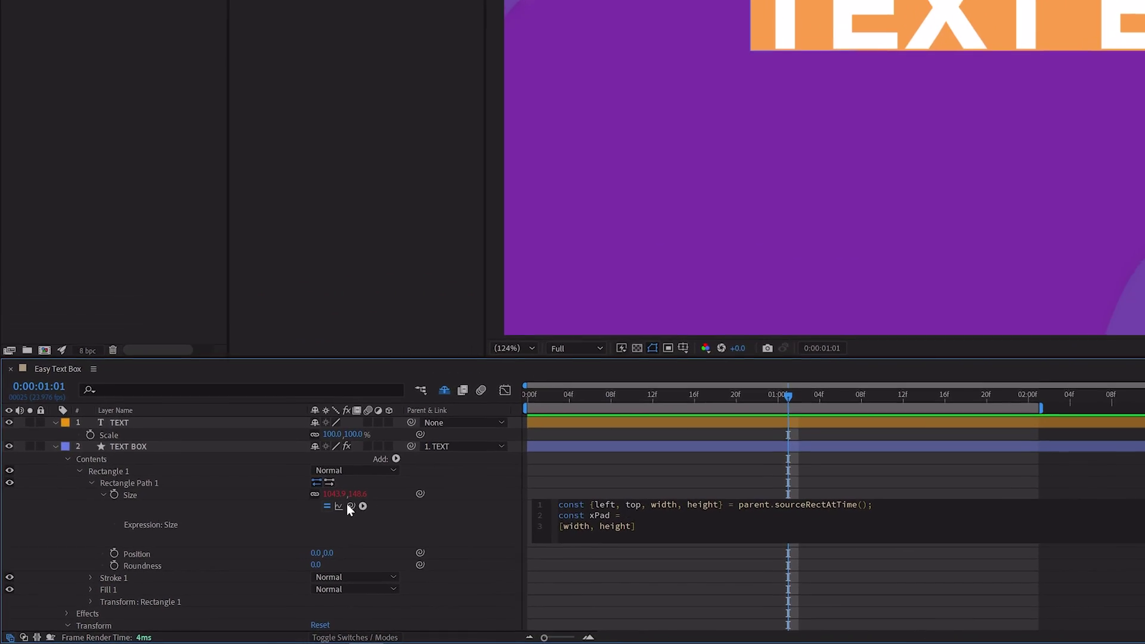
{"action": "left_click_drag", "start_coordinate": [447, 468], "coordinate": [183, 58]}
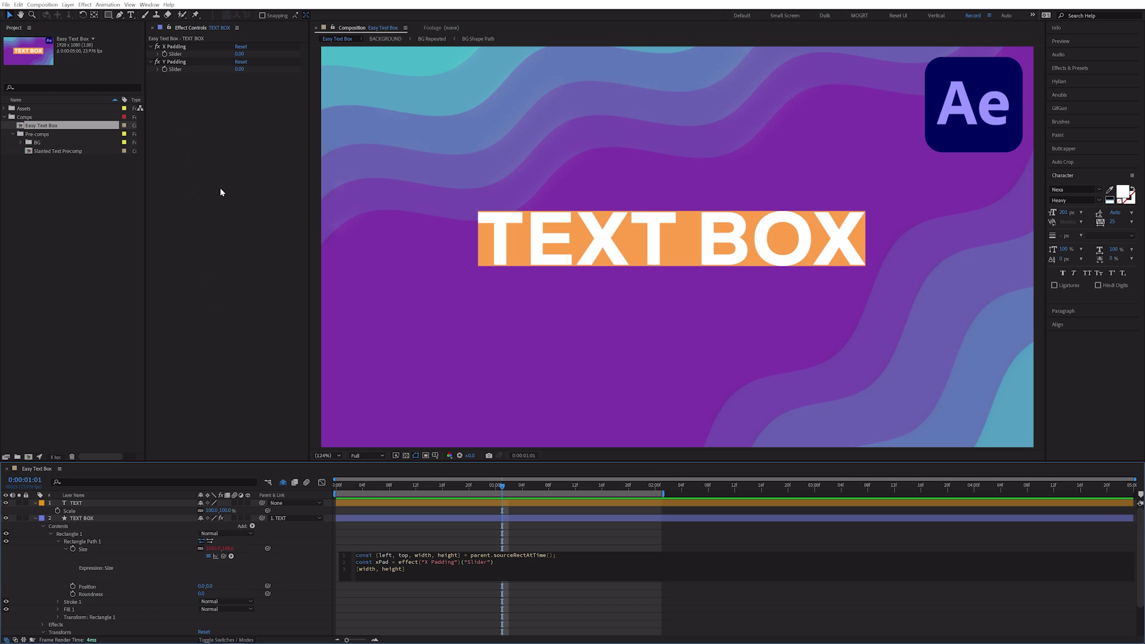
{"action": "key", "text": "Return"}
{"action": "type", "text": "const yPad ="}
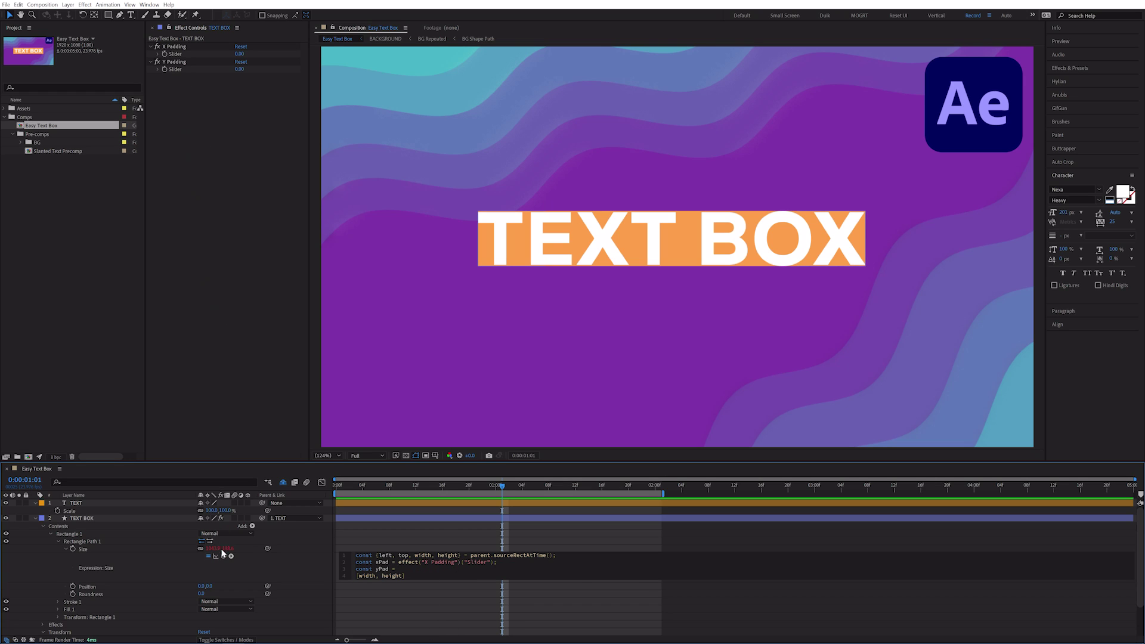
{"action": "left_click_drag", "start_coordinate": [197, 137], "coordinate": [179, 70]}
{"action": "key", "text": "Return"}
{"action": "key", "text": "ctrl+a"}
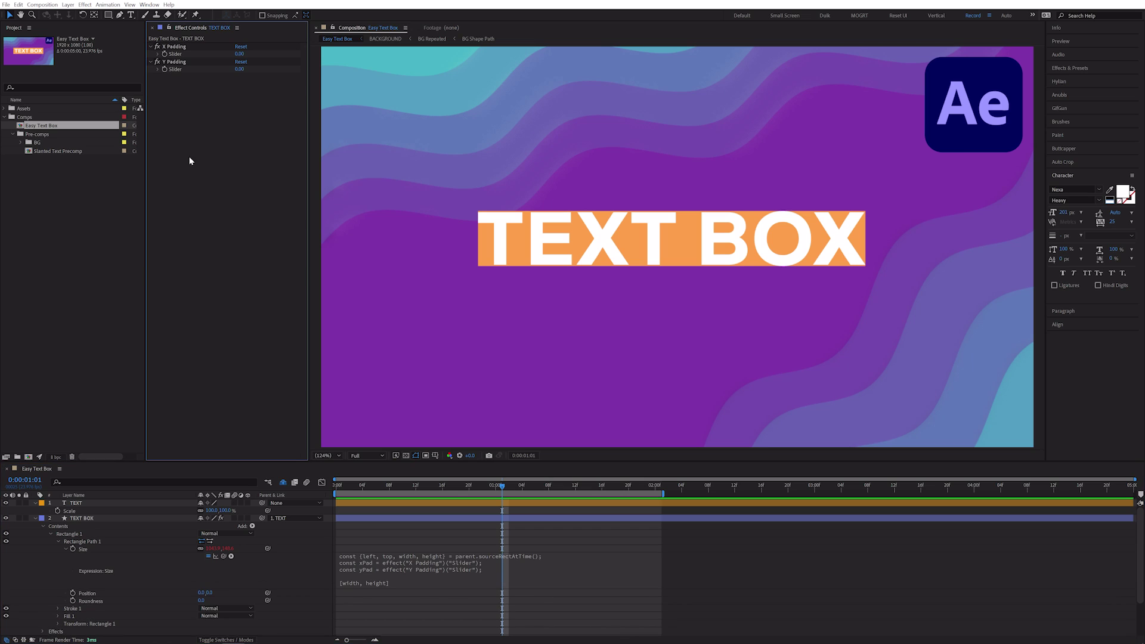
Make the Size expression return [width + xPad, height + yPad], and set X Padding to 56 and Y Padding to 52
{"action": "left_click", "coordinate": [375, 583]}
{"action": "type", "text": "xPad"}
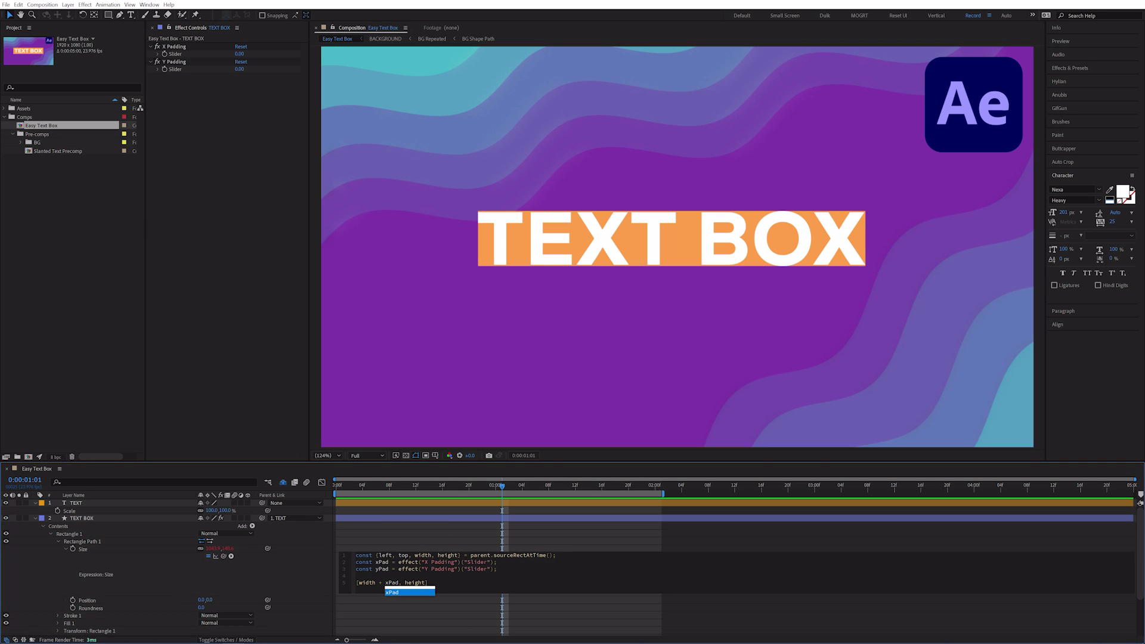
{"action": "left_click", "coordinate": [323, 574]}
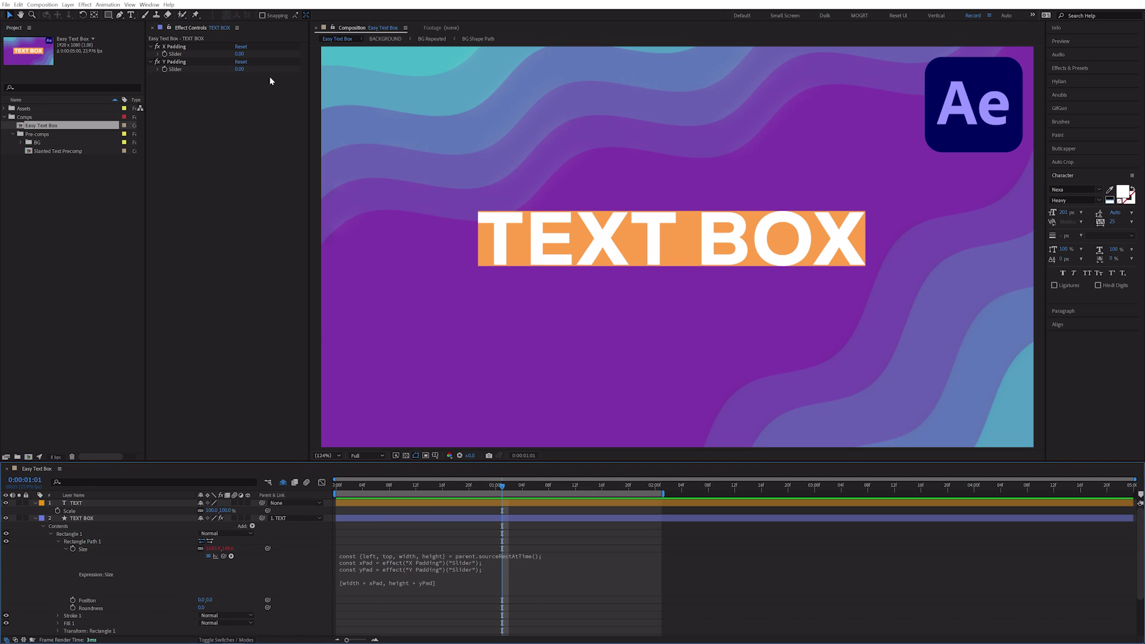
{"action": "left_click_drag", "start_coordinate": [240, 54], "coordinate": [266, 76]}
{"action": "left_click", "coordinate": [246, 69]}
Give the TEXT BOX shape a 13 px white stroke
{"action": "left_click_drag", "start_coordinate": [382, 16], "coordinate": [389, 16]}
{"action": "left_click", "coordinate": [369, 16]}
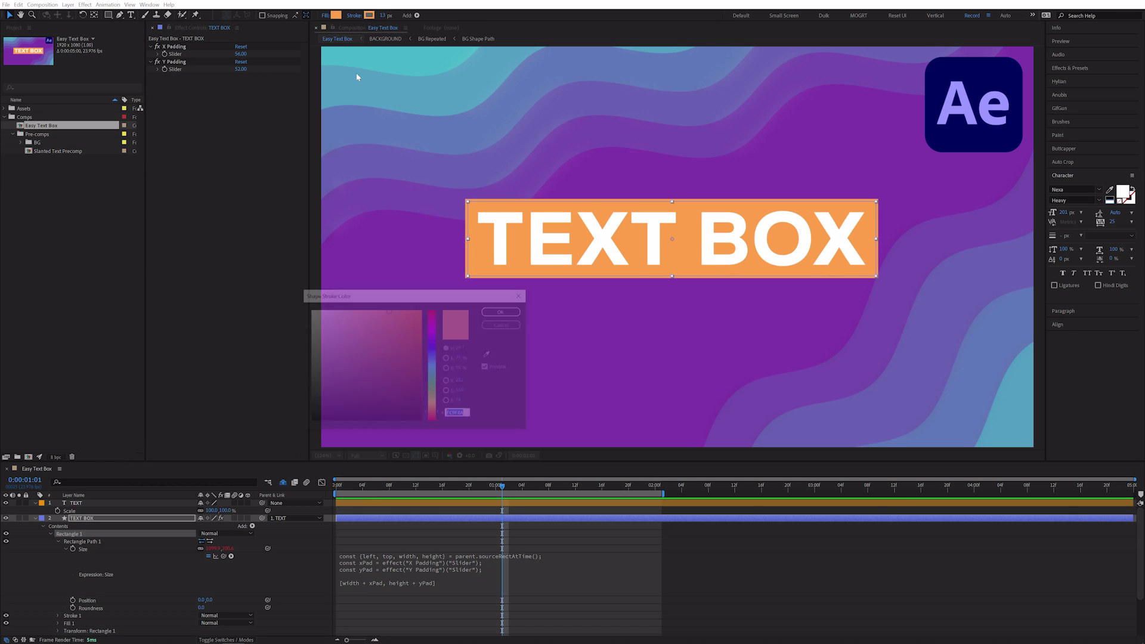
{"action": "left_click_drag", "start_coordinate": [334, 331], "coordinate": [265, 193]}
{"action": "key", "text": "Return"}
Try a strongly negative X Padding and a Y Padding of 448 on the stroked box
{"action": "left_click_drag", "start_coordinate": [242, 69], "coordinate": [199, 55]}
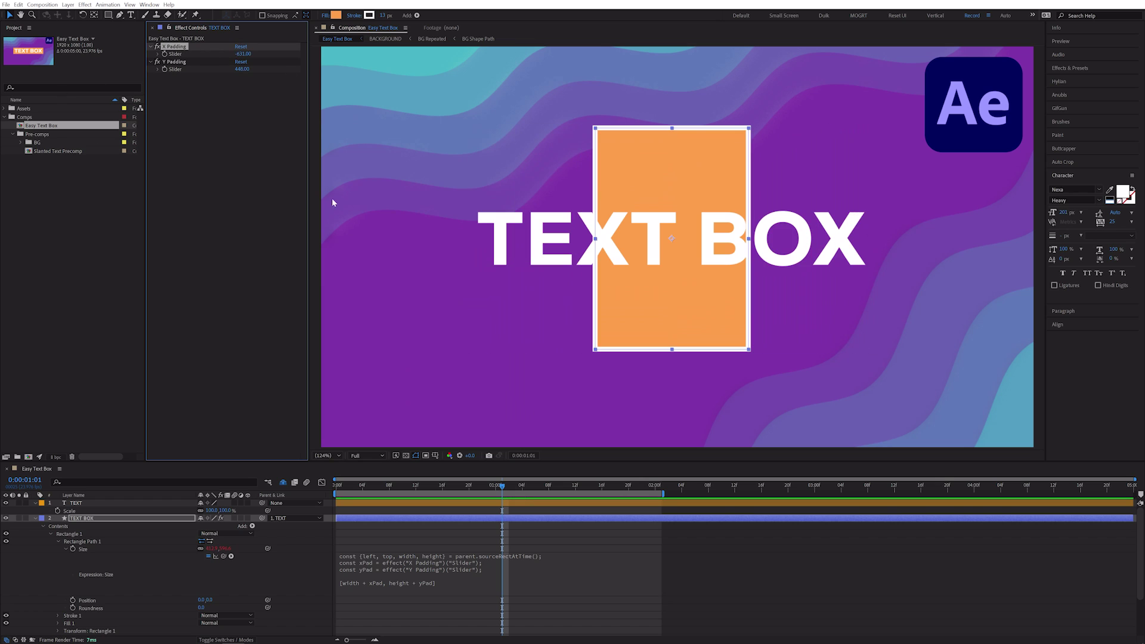
{"action": "left_click", "coordinate": [513, 173]}
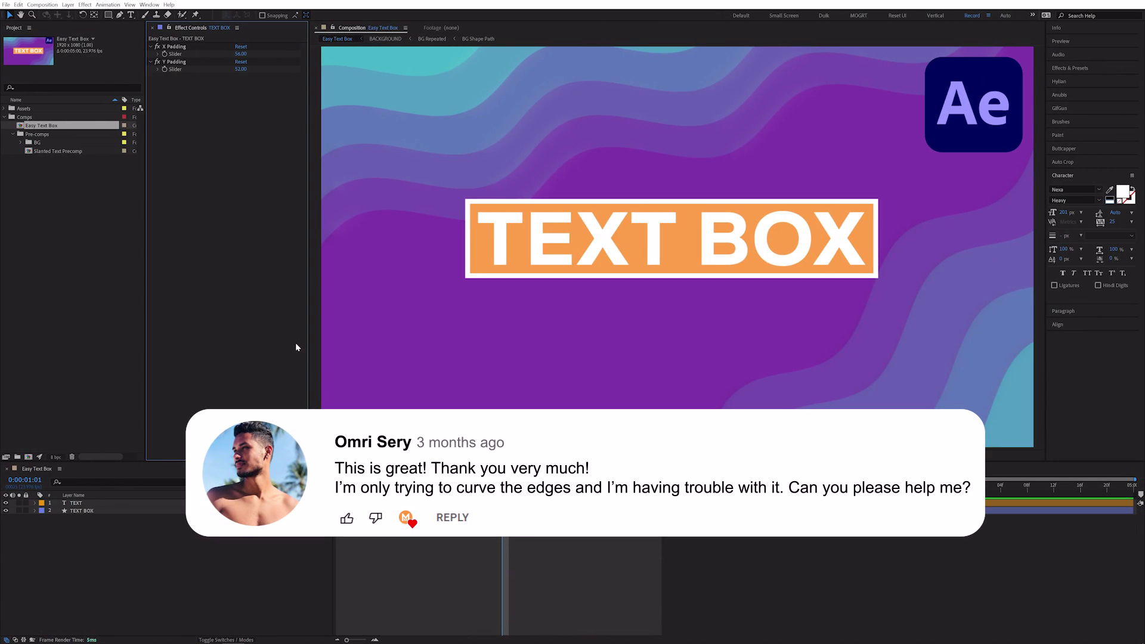
Try rounding the box's corners with the Roundness property of Rectangle Path 1
{"action": "left_click", "coordinate": [34, 510]}
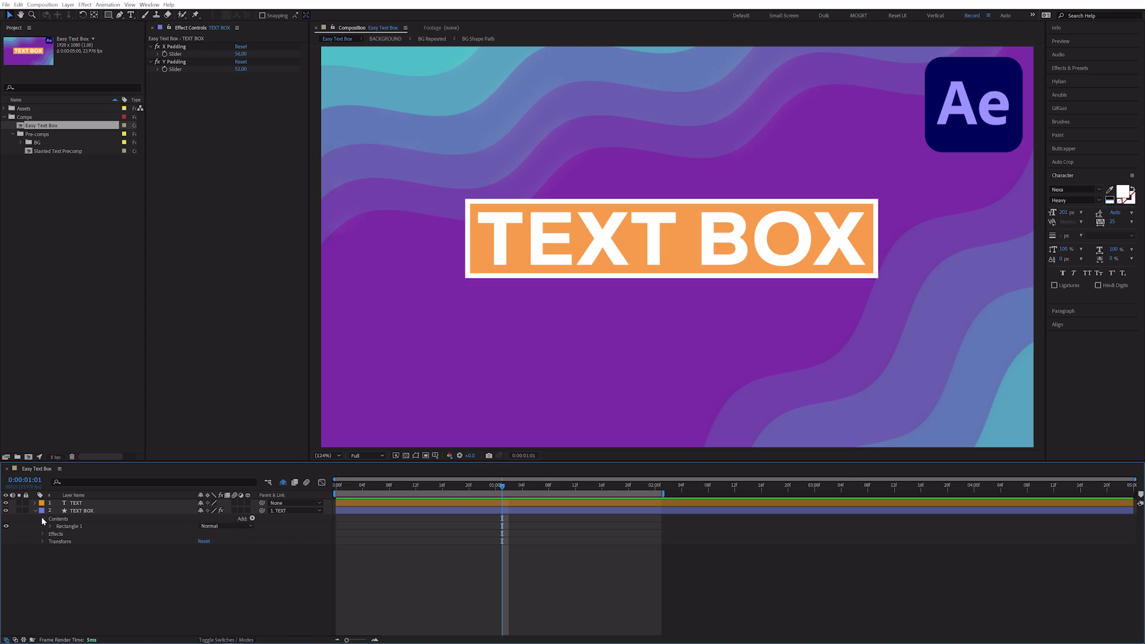
{"action": "left_click", "coordinate": [51, 526]}
{"action": "left_click", "coordinate": [58, 534]}
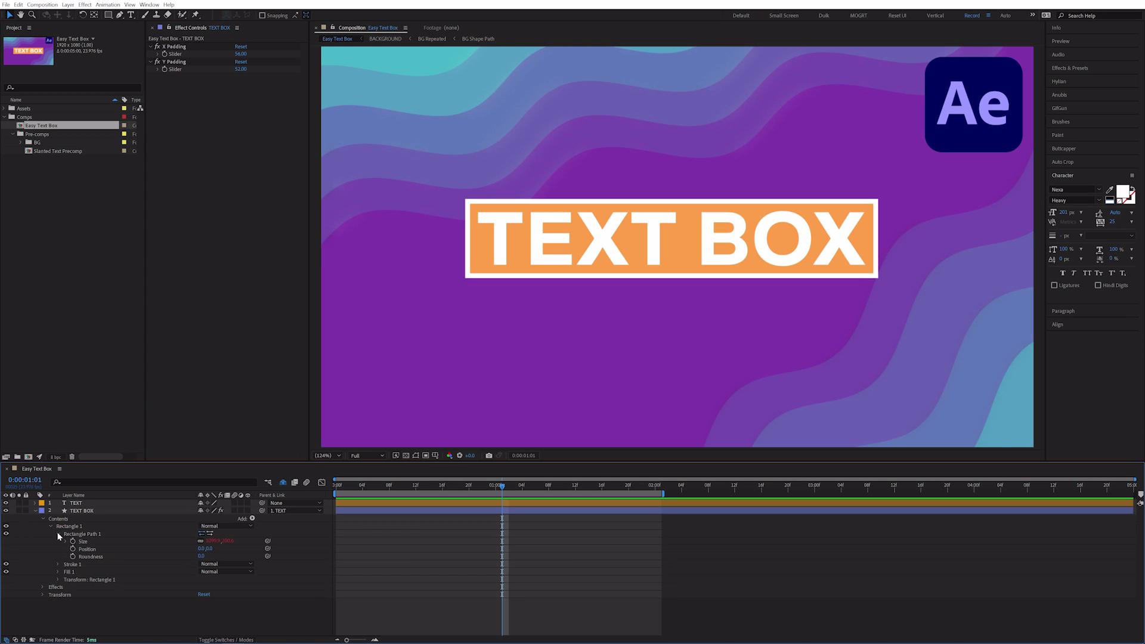
{"action": "left_click", "coordinate": [131, 553]}
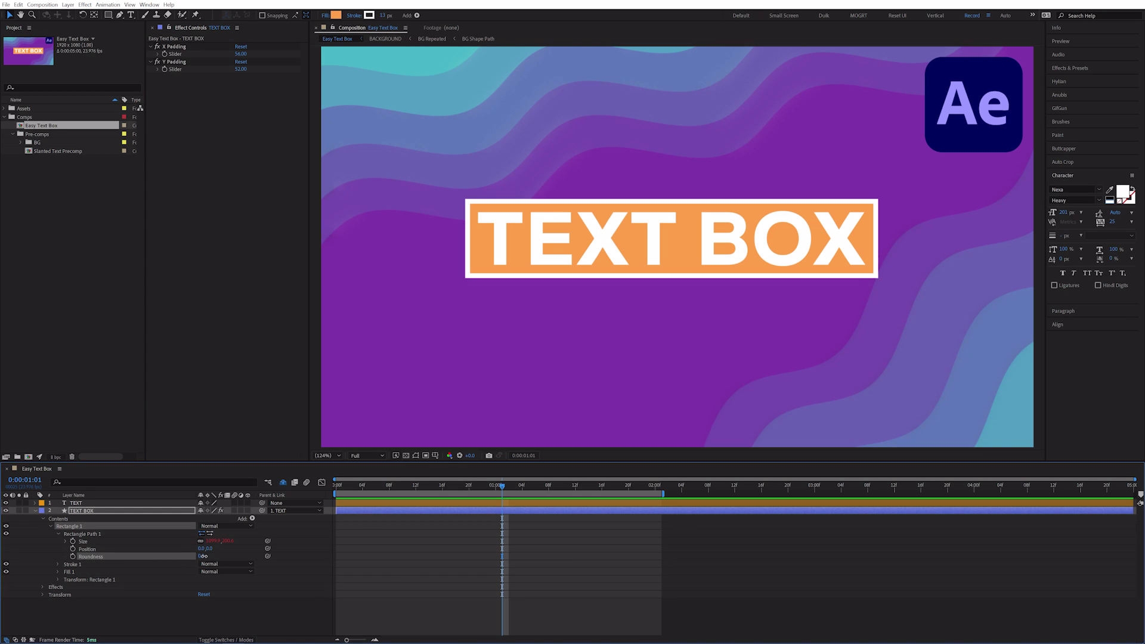
{"action": "left_click_drag", "start_coordinate": [206, 556], "coordinate": [156, 556]}
{"action": "left_click", "coordinate": [54, 563]}
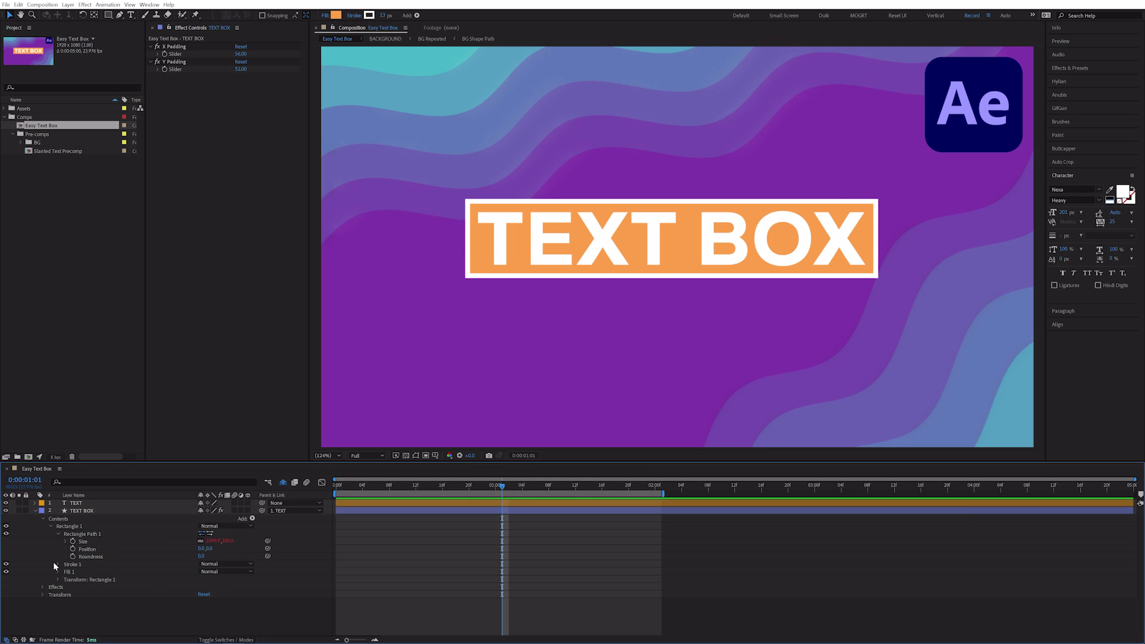
Set Stroke 1's line join to Round Join and adjust its stroke width
{"action": "left_click", "coordinate": [57, 564]}
{"action": "left_click", "coordinate": [239, 601]}
{"action": "left_click", "coordinate": [217, 614]}
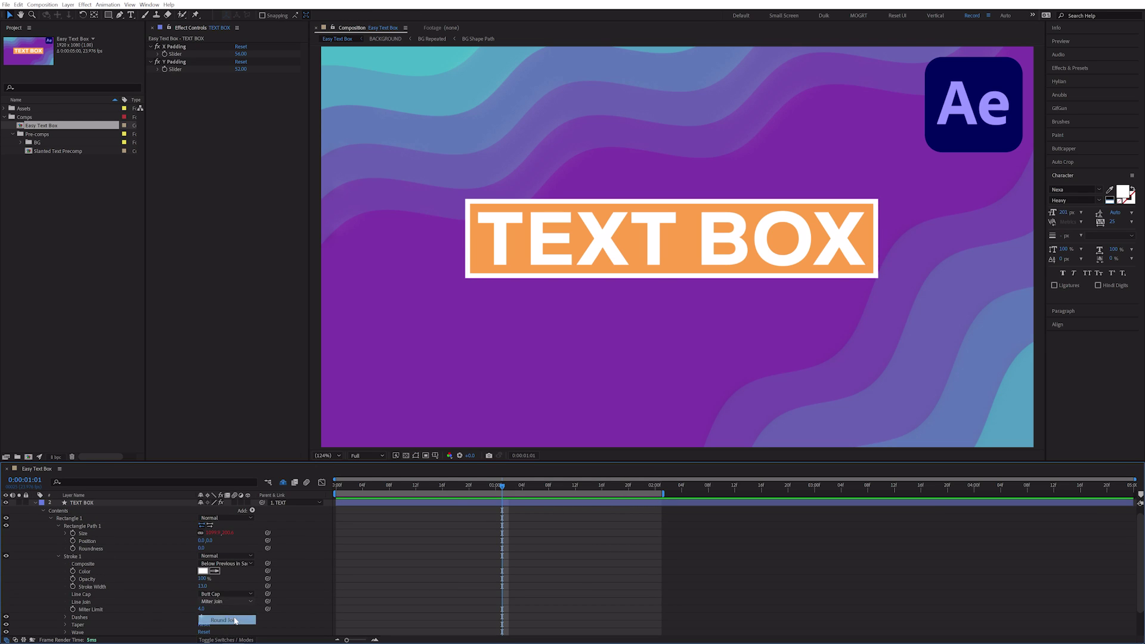
{"action": "mouse_move", "coordinate": [203, 586]}
{"action": "left_mouse_down"}
{"action": "mouse_move", "coordinate": [226, 587]}
{"action": "mouse_move", "coordinate": [185, 597]}
{"action": "left_mouse_up"}
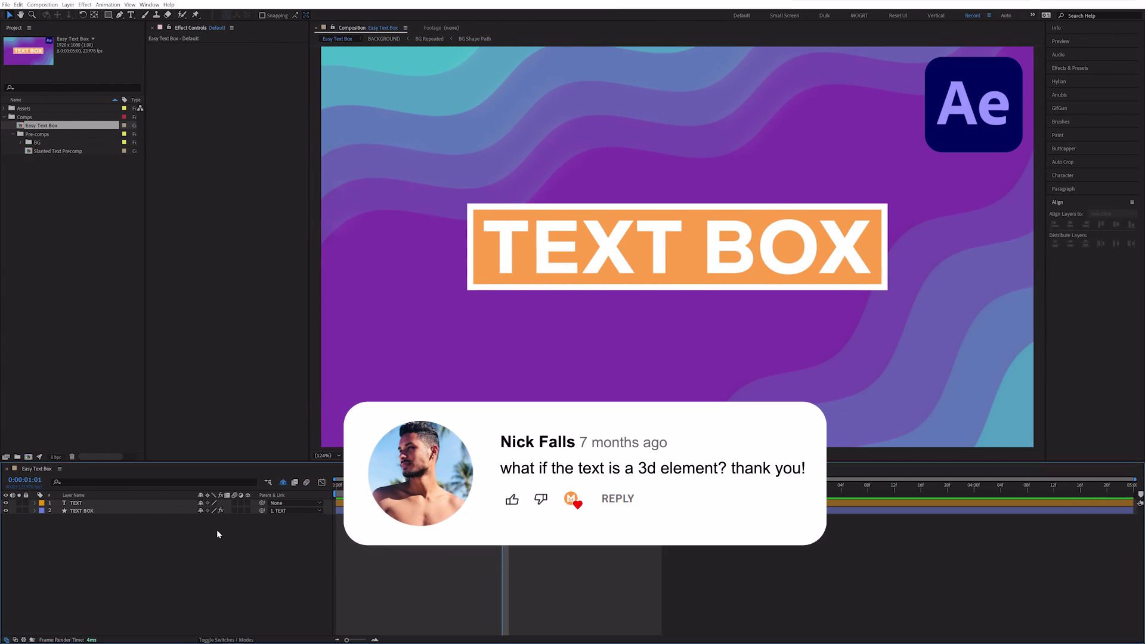
Turn the TEXT and TEXT BOX layers into 3D layers and move the text slightly down and to the left
{"action": "key", "text": "ctrl+a"}
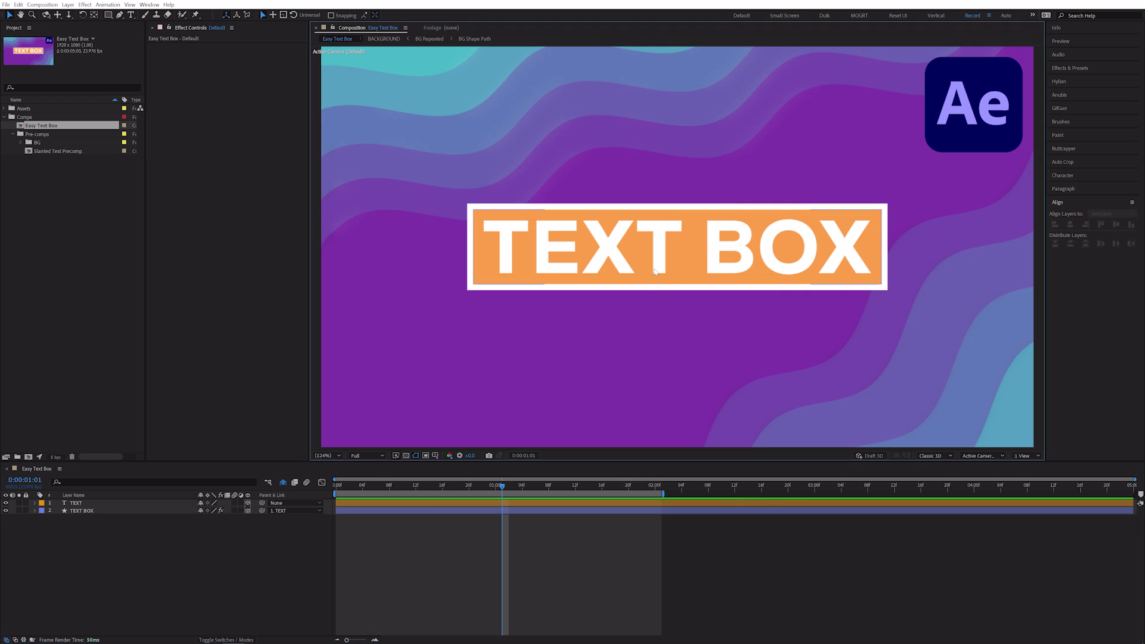
{"action": "left_click", "coordinate": [681, 282]}
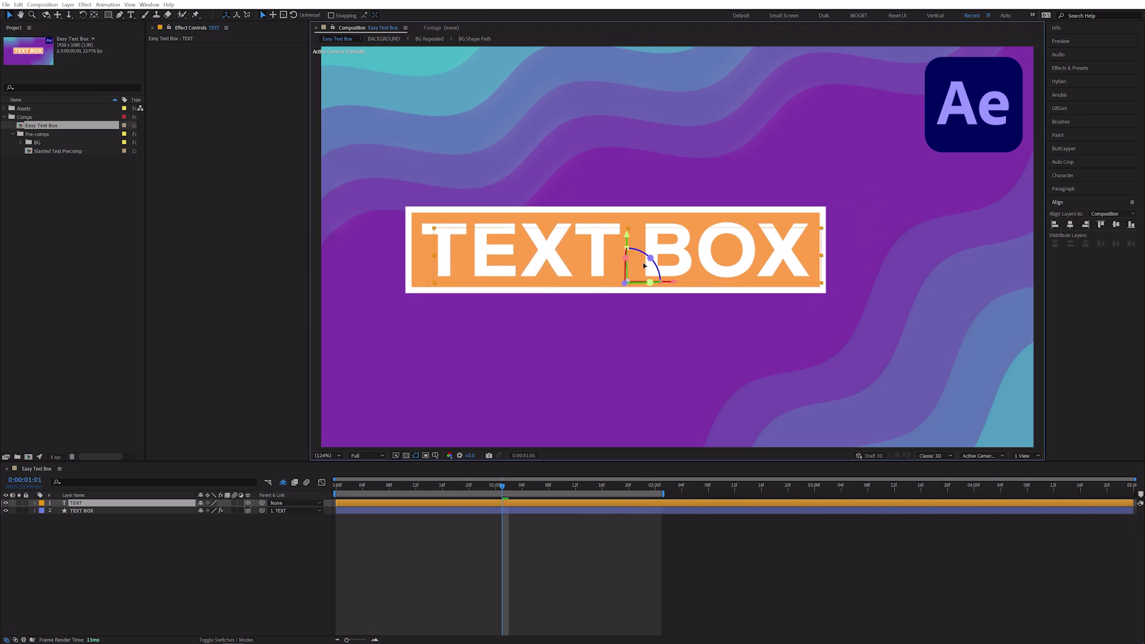
{"action": "mouse_move", "coordinate": [682, 281]}
{"action": "left_mouse_down"}
{"action": "mouse_move", "coordinate": [654, 278]}
{"action": "mouse_move", "coordinate": [672, 255]}
{"action": "mouse_move", "coordinate": [660, 263]}
{"action": "mouse_move", "coordinate": [665, 279]}
{"action": "mouse_move", "coordinate": [673, 266]}
{"action": "left_mouse_up"}
Try rotating the TEXT layer in 3D space and undo the rotation
{"action": "left_click_drag", "start_coordinate": [679, 245], "coordinate": [824, 218]}
{"action": "key", "text": "ctrl+z"}
{"action": "key", "text": "ctrl+z"}
{"action": "key", "text": "ctrl+z"}
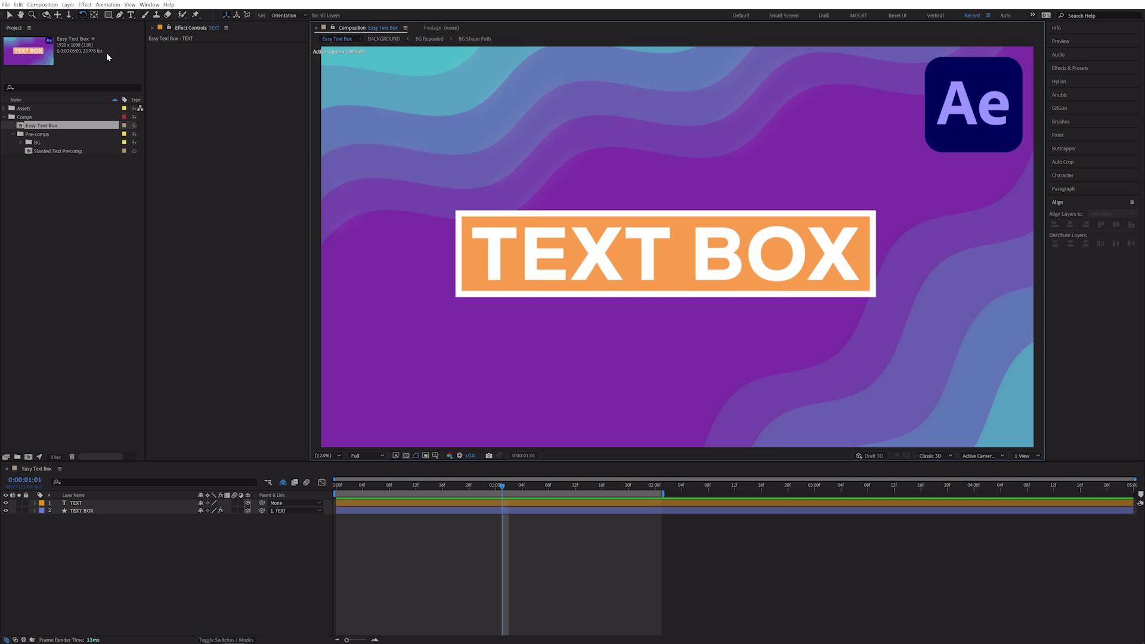
Switch the composition's 3D renderer from Classic 3D to Cinema 4D
{"action": "left_click", "coordinate": [52, 5]}
{"action": "left_click", "coordinate": [60, 26]}
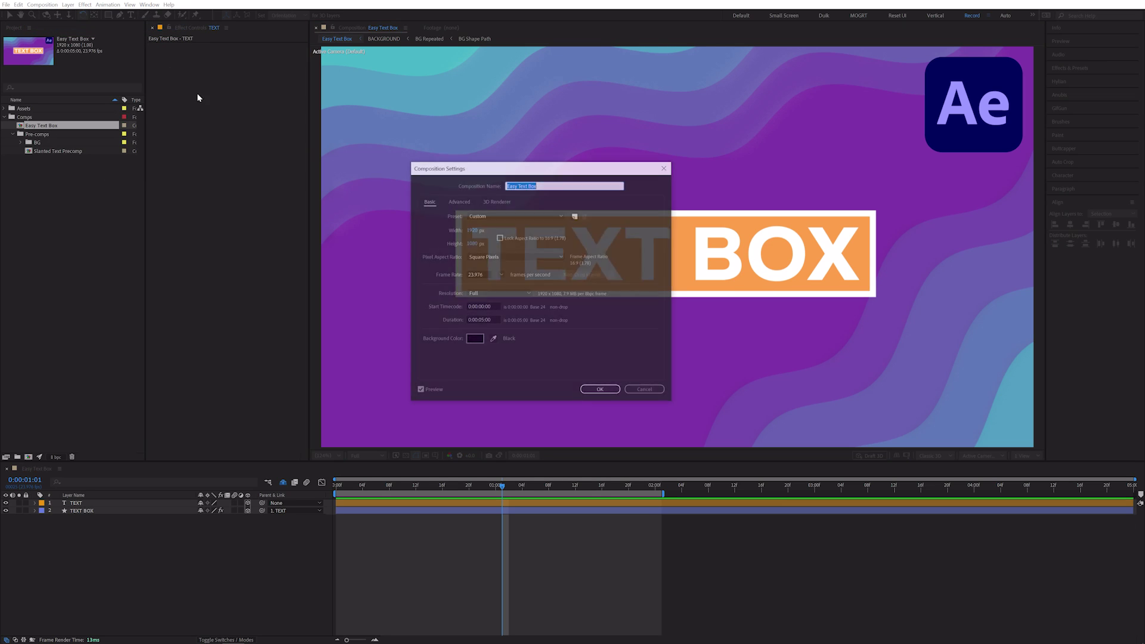
{"action": "left_click", "coordinate": [496, 201]}
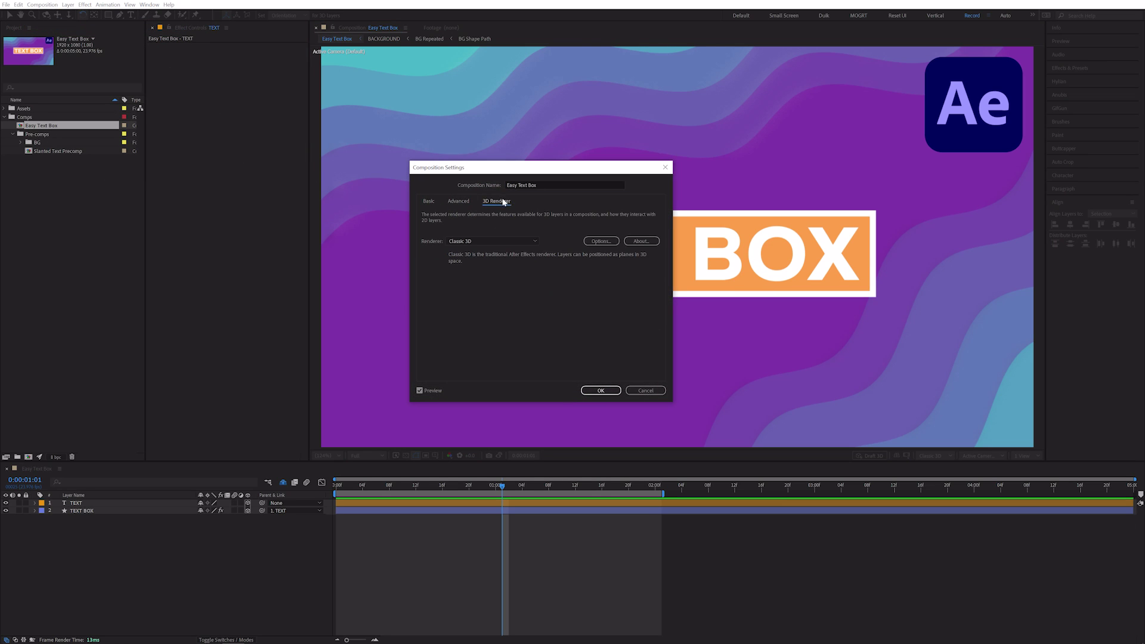
{"action": "left_click", "coordinate": [516, 240]}
{"action": "left_click", "coordinate": [518, 260]}
{"action": "left_click", "coordinate": [601, 390]}
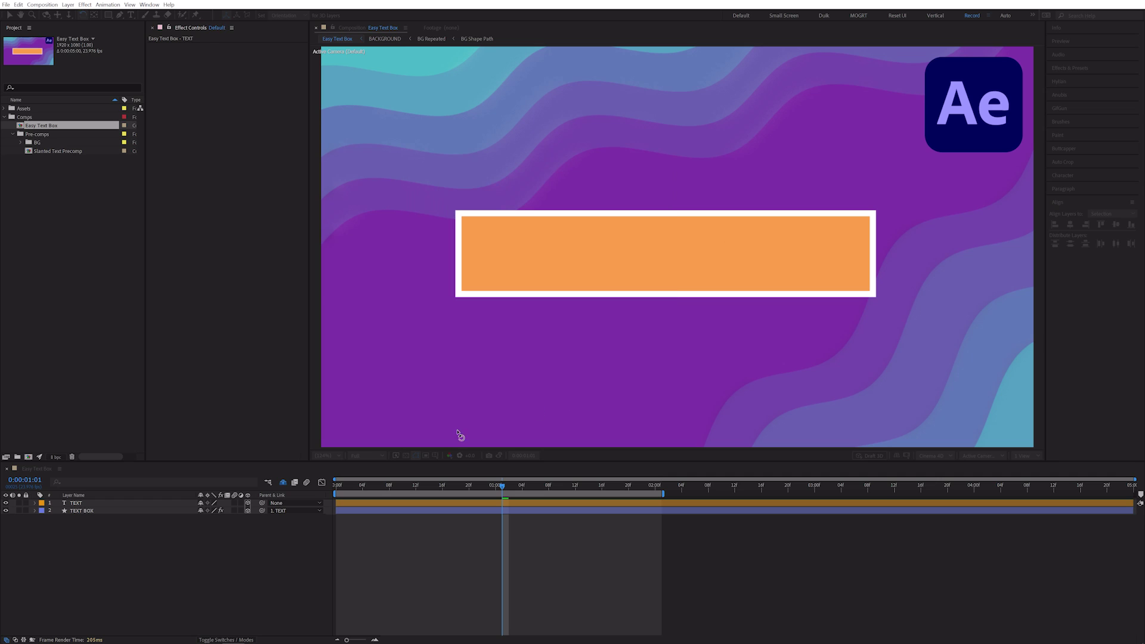
Add a Z value of 1 to the TEXT BOX Position expression so it returns [left + width / 2, top + height / 2, 1]
{"action": "left_click", "coordinate": [182, 513]}
{"action": "key", "text": "p"}
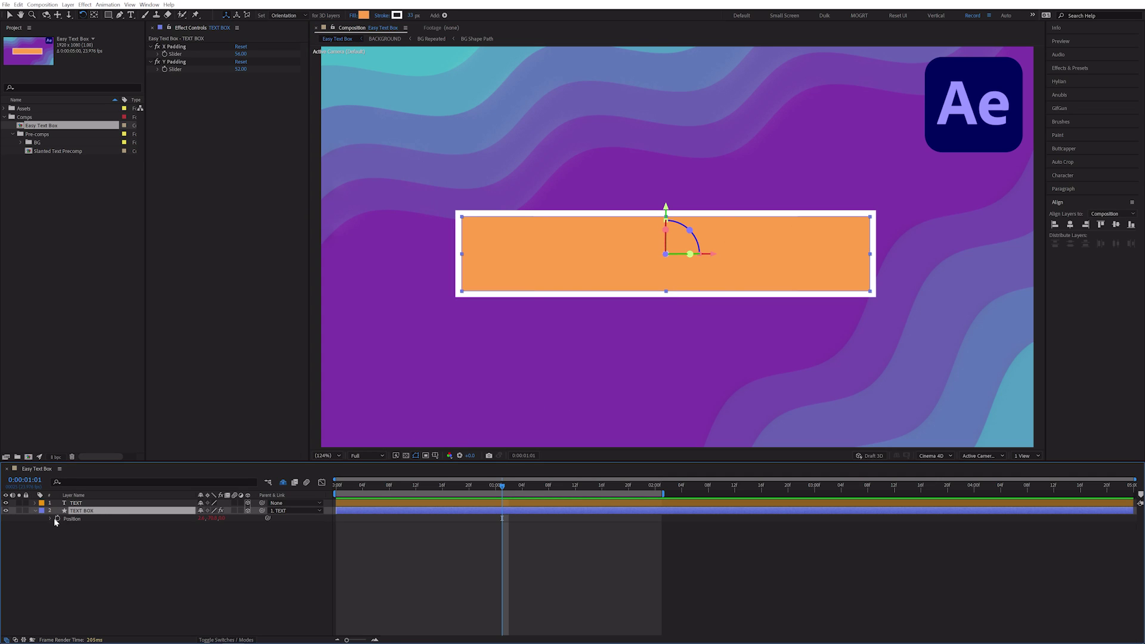
{"action": "left_click", "coordinate": [475, 539]}
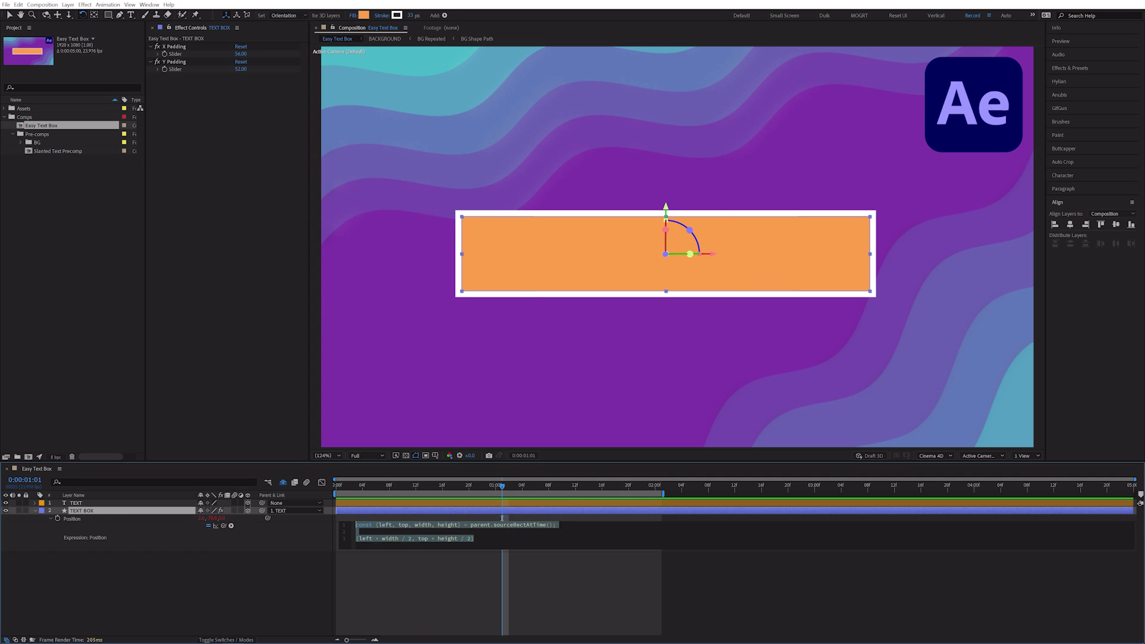
{"action": "left_click", "coordinate": [489, 568]}
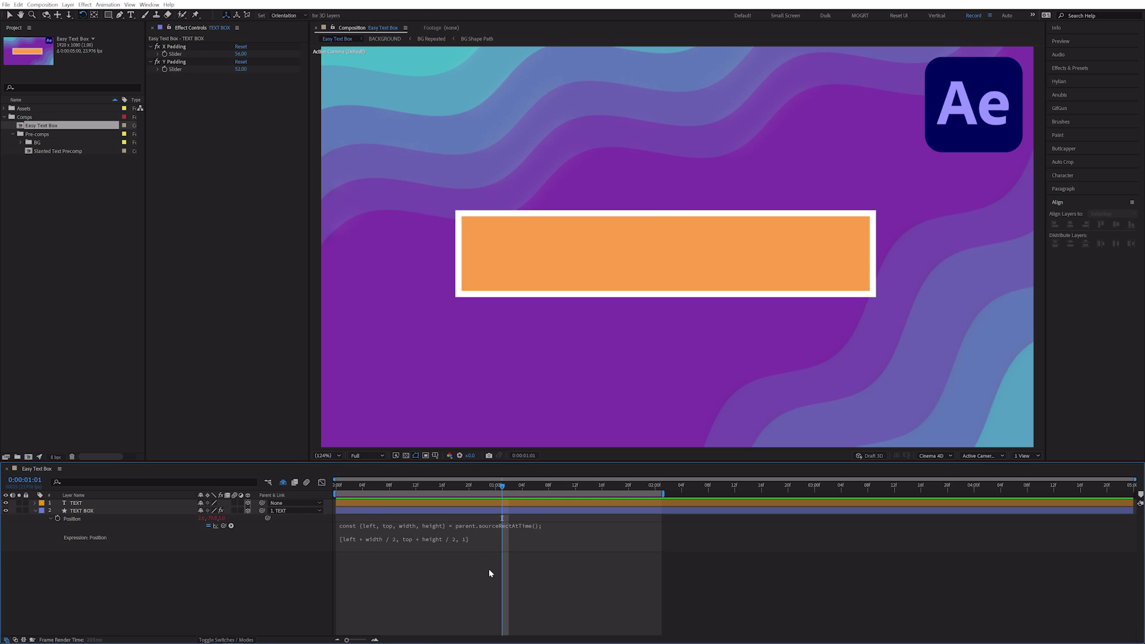
Filter the layer properties for "extrusion" and increase the TEXT BOX layer's Extrusion Depth, with the text rotated in 3D
{"action": "key", "text": "ctrl+f"}
{"action": "type", "text": "extrusion"}
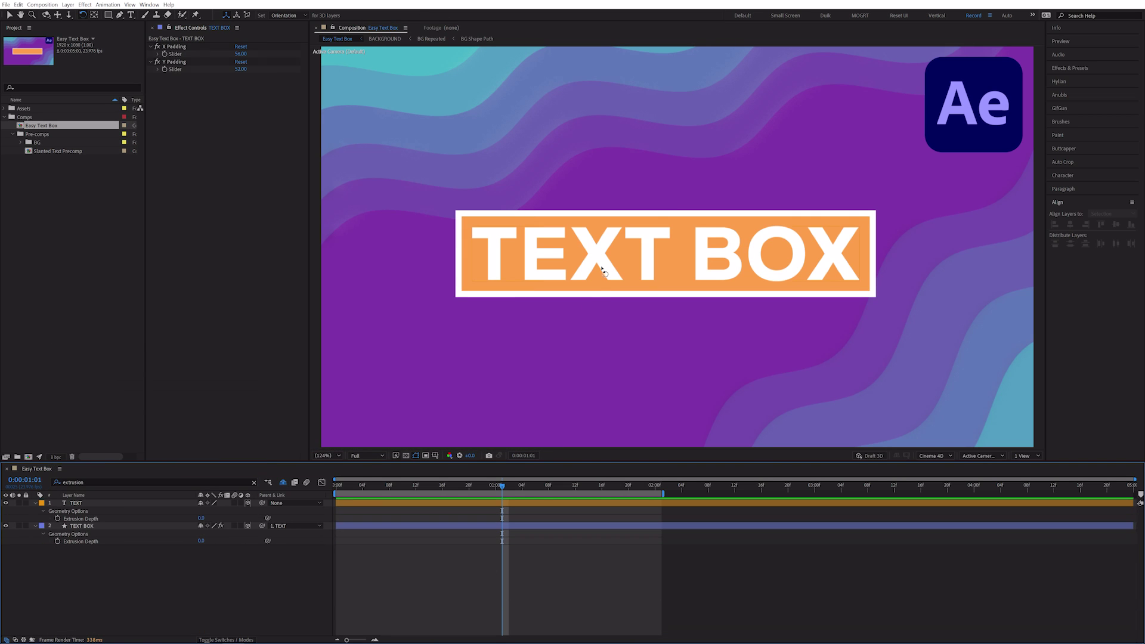
{"action": "left_click_drag", "start_coordinate": [602, 270], "coordinate": [512, 263]}
{"action": "left_click_drag", "start_coordinate": [202, 541], "coordinate": [256, 537]}
Rotate and shift the TEXT layer in 3D space to show the extruded box from an angle, and deselect everything
{"action": "left_click_drag", "start_coordinate": [590, 257], "coordinate": [889, 276]}
{"action": "key", "text": "v"}
{"action": "left_click", "coordinate": [889, 276]}
{"action": "left_click", "coordinate": [725, 262]}
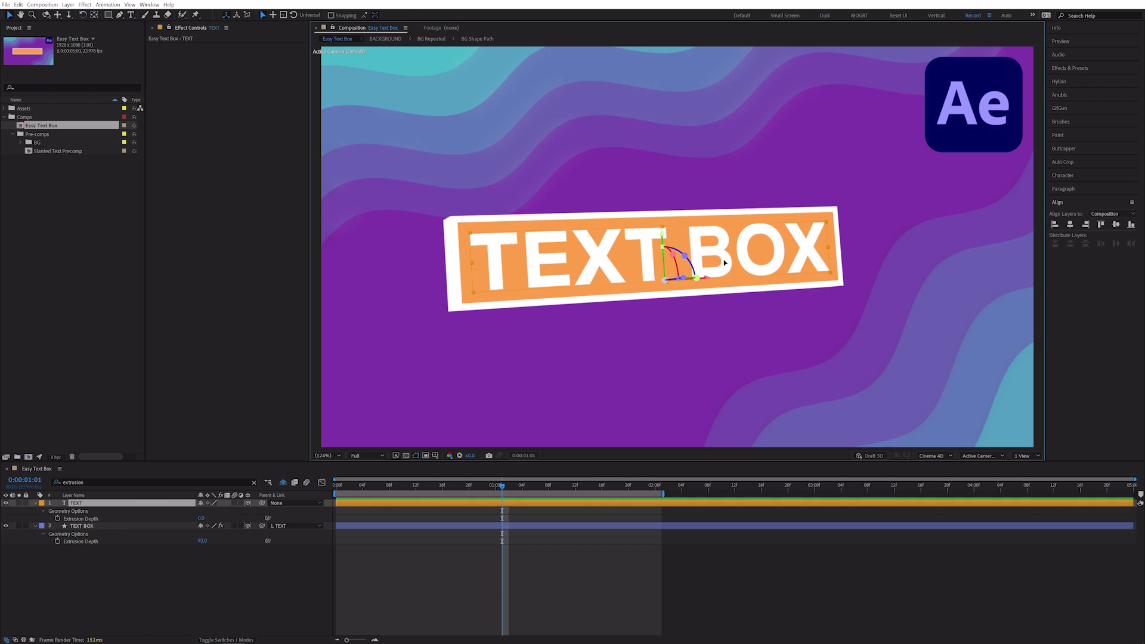
{"action": "mouse_move", "coordinate": [725, 262]}
{"action": "left_mouse_down"}
{"action": "mouse_move", "coordinate": [768, 261]}
{"action": "mouse_move", "coordinate": [750, 230]}
{"action": "mouse_move", "coordinate": [735, 252]}
{"action": "left_mouse_up"}
{"action": "key", "text": "ctrl+shift+a"}
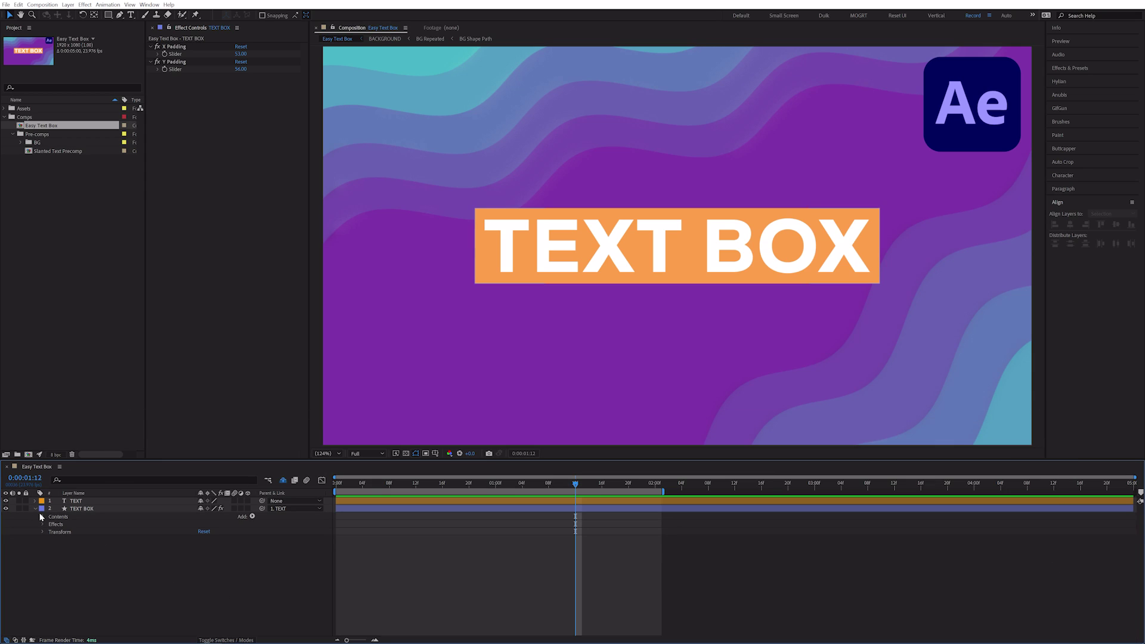
Keyframe Position, Scale and Opacity in the TEXT BOX layer's Transform: Rectangle 1 group
{"action": "left_click", "coordinate": [48, 524]}
{"action": "left_click", "coordinate": [59, 554]}
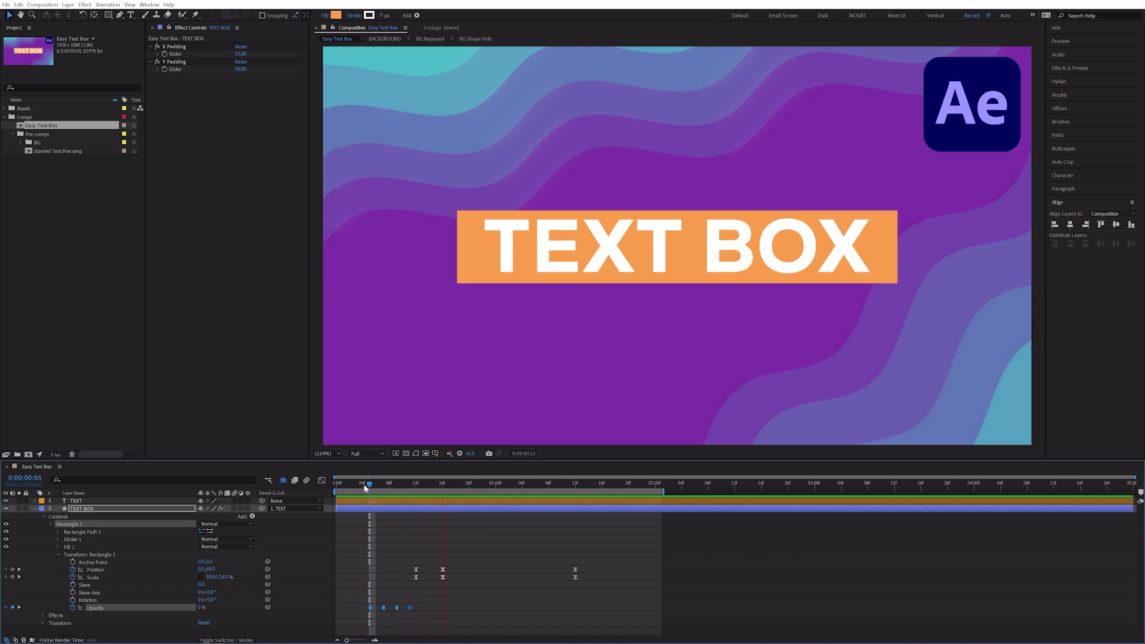
{"action": "left_click", "coordinate": [73, 569]}
Animate the TEXT BOX layer's Scale from 0% at frame 3 to 100% at frame 12 and ease both keyframes
{"action": "key", "text": "s"}
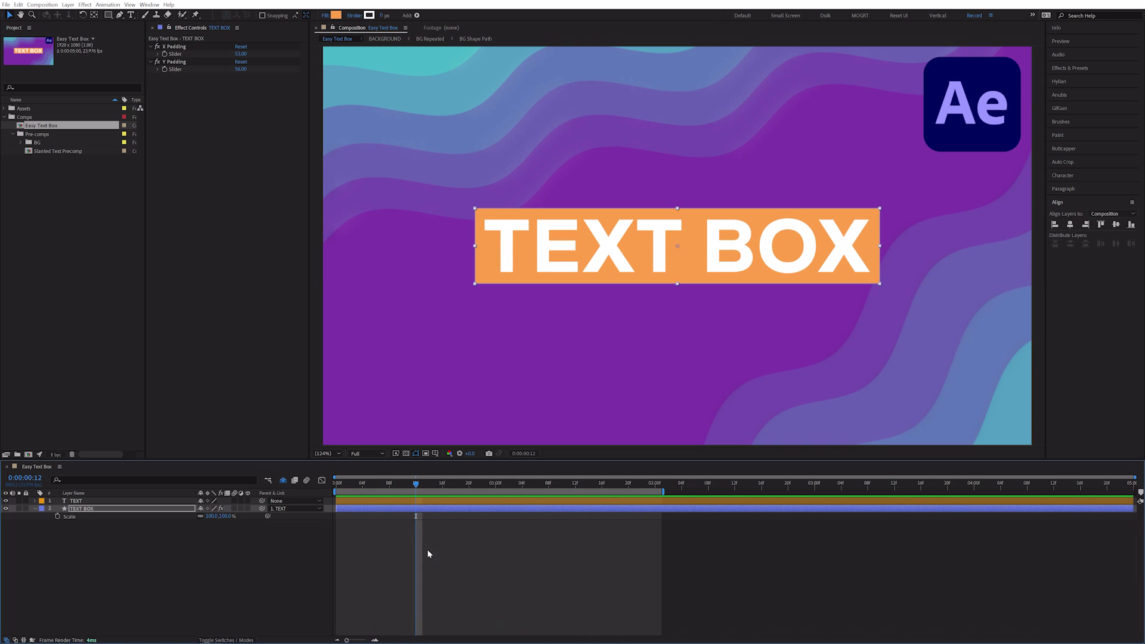
{"action": "left_click", "coordinate": [58, 516]}
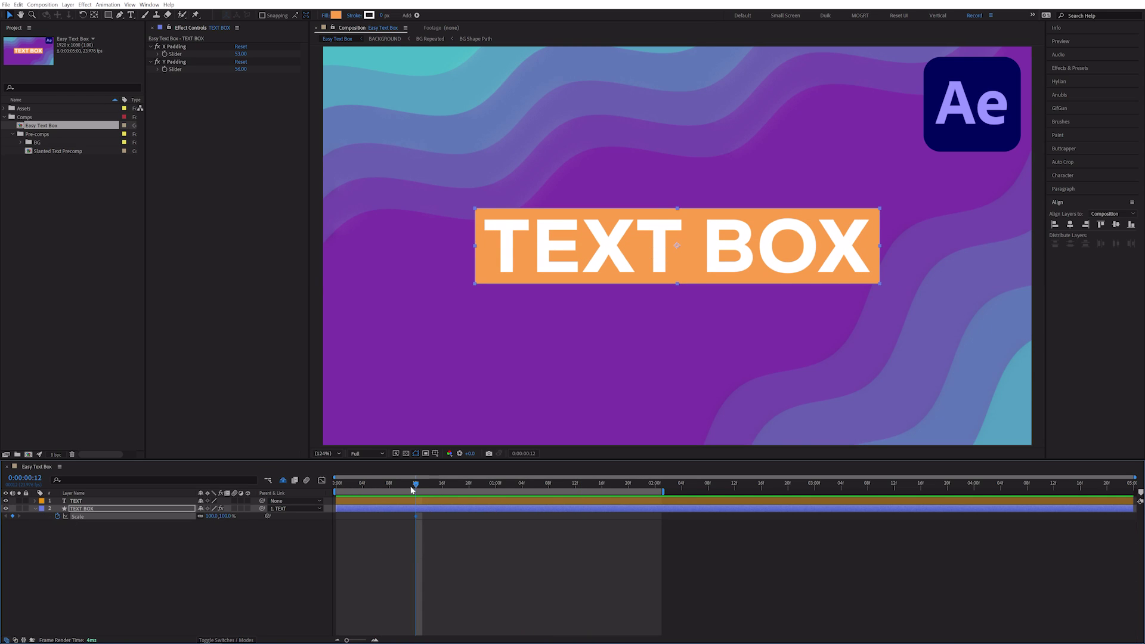
{"action": "left_click_drag", "start_coordinate": [414, 486], "coordinate": [357, 486]}
{"action": "key", "text": "Return"}
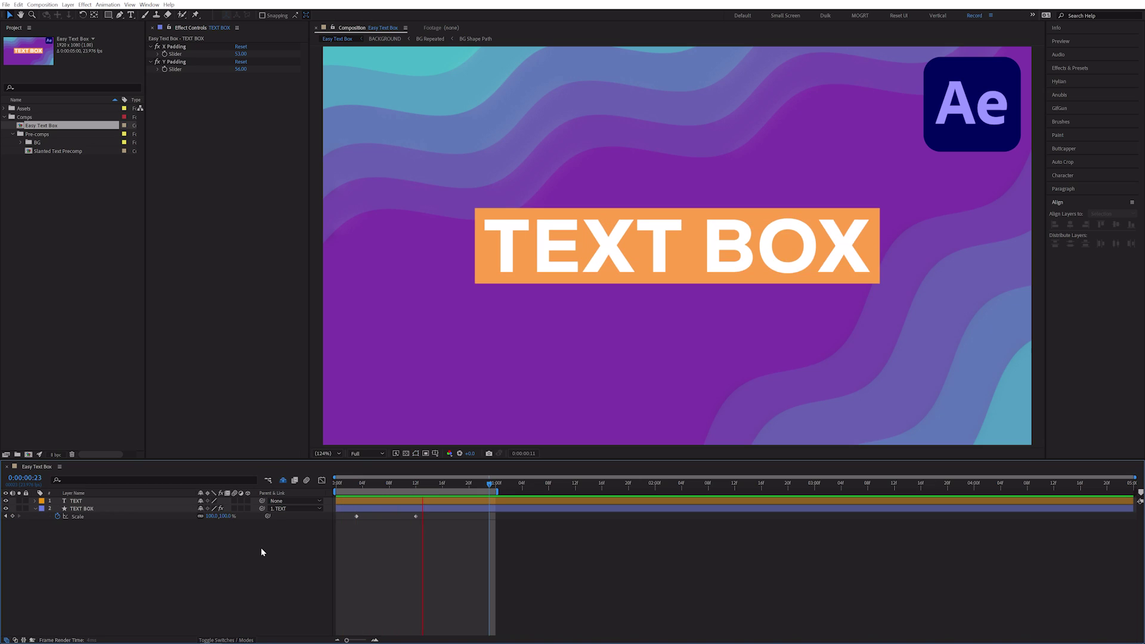
{"action": "left_click_drag", "start_coordinate": [445, 531], "coordinate": [346, 517]}
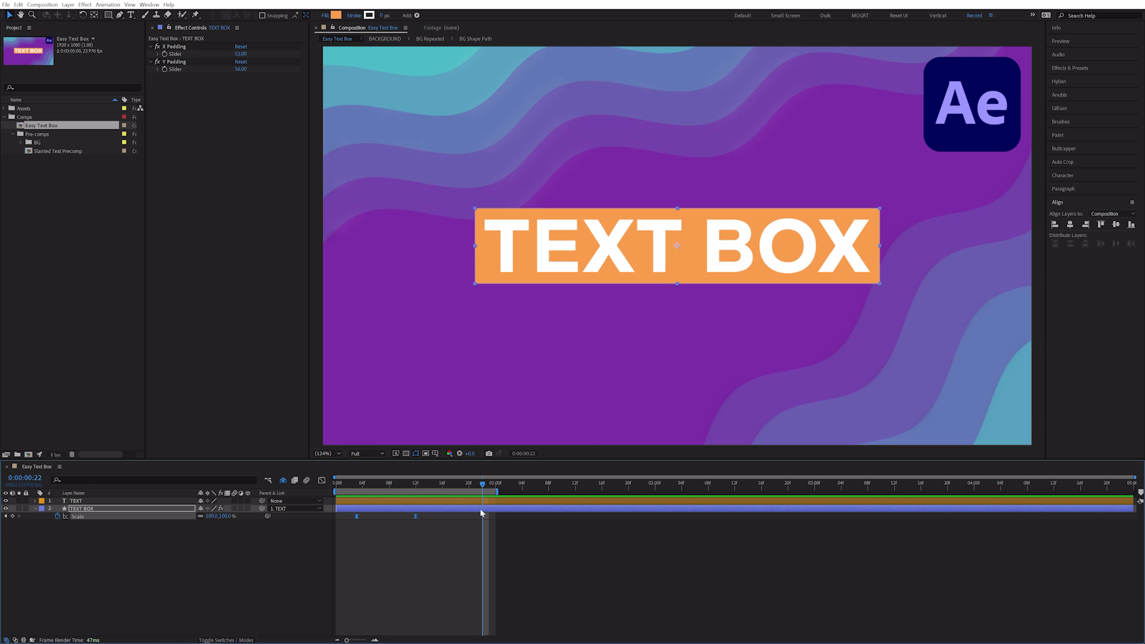
Reveal the TEXT BOX Anchor Point, try to move it with the Pan Behind tool, and undo the move
{"action": "key", "text": "shift+a"}
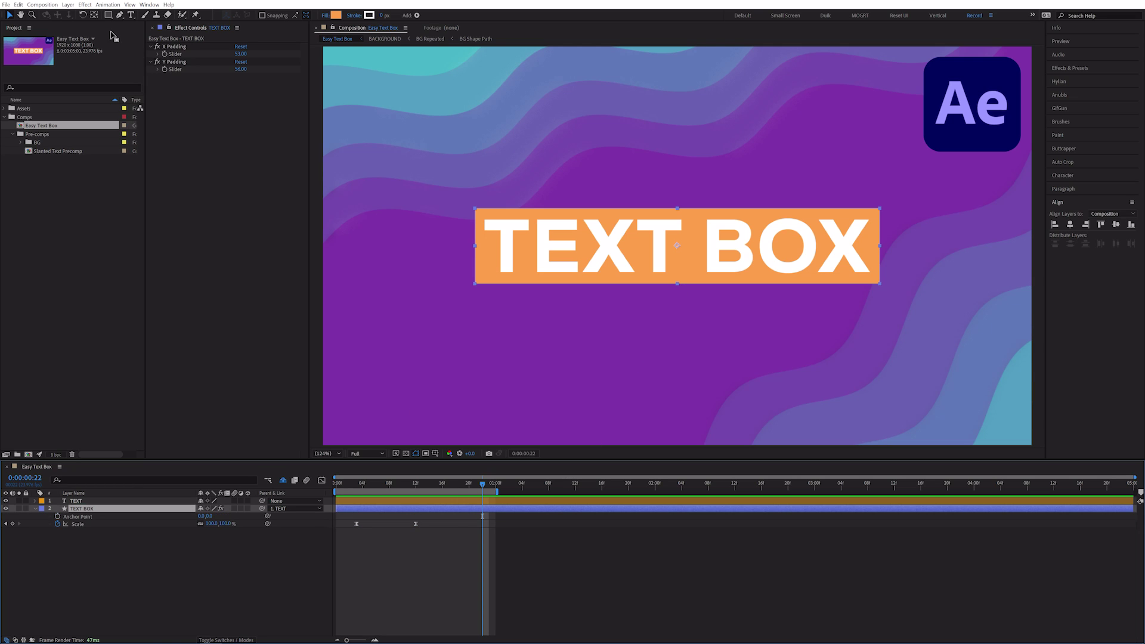
{"action": "left_click", "coordinate": [93, 15]}
{"action": "left_click_drag", "start_coordinate": [642, 263], "coordinate": [666, 249]}
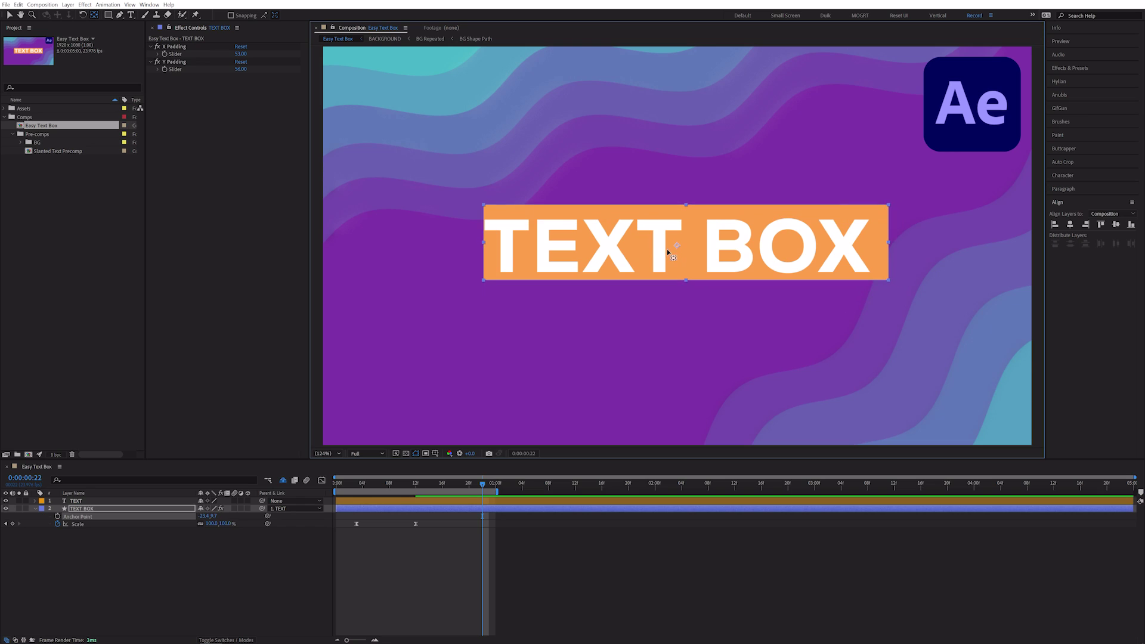
{"action": "key", "text": "ctrl+z"}
Append "+ transform.anchorPoint" to the [left + width / 2, top + height / 2] result in the TEXT BOX Position expression
{"action": "left_click", "coordinate": [35, 508]}
{"action": "left_click", "coordinate": [35, 509]}
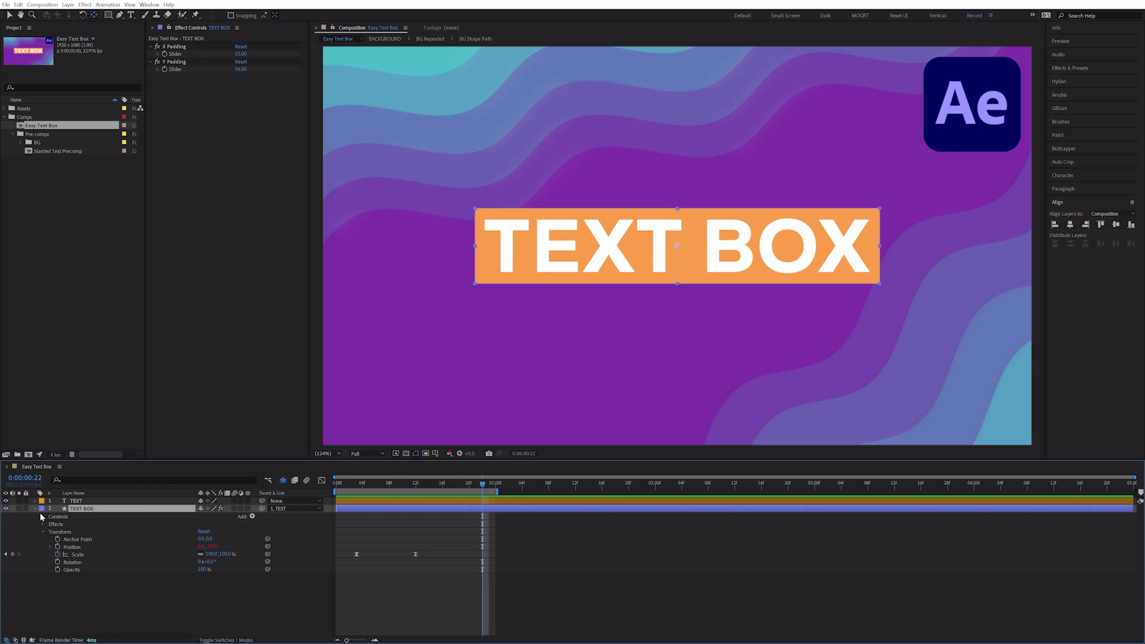
{"action": "left_click", "coordinate": [58, 547], "text": "alt"}
{"action": "type", "text": "const {left, top, width, height} = parent.sourceRectAtTime();  [left + width / 2, top + height / 2]"}
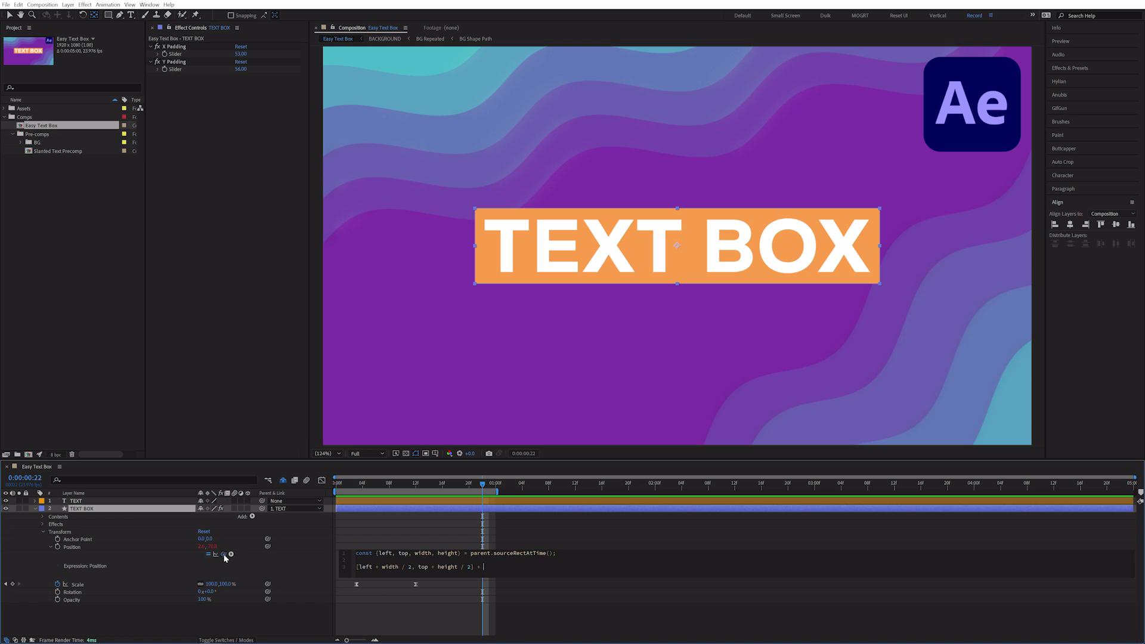
{"action": "left_click_drag", "start_coordinate": [223, 554], "coordinate": [204, 539]}
{"action": "left_click", "coordinate": [359, 538]}
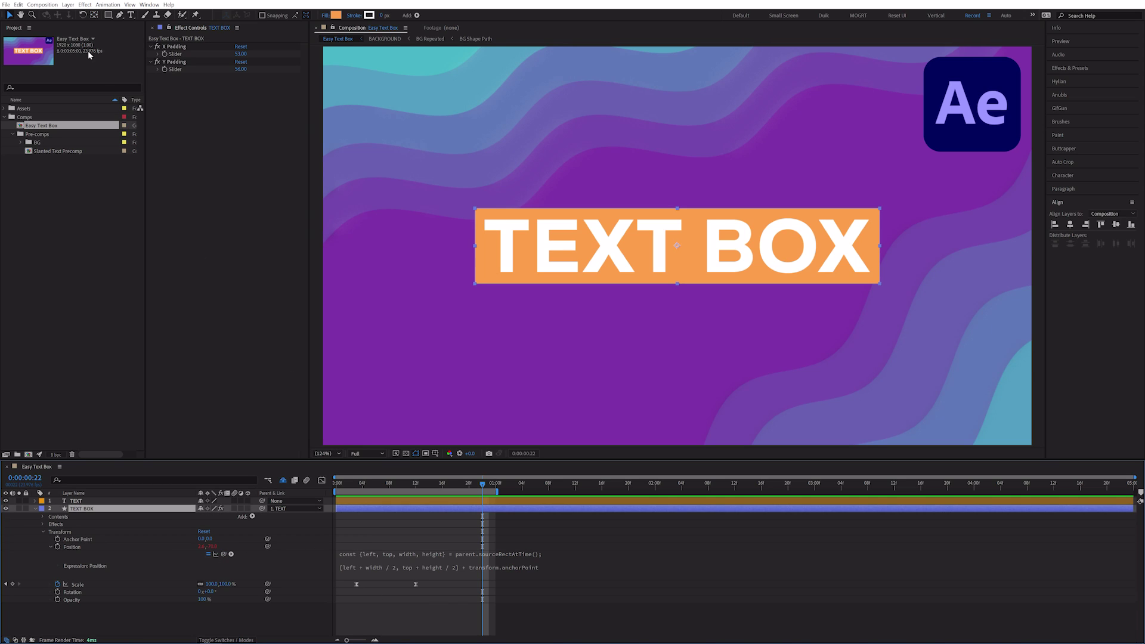
Move the TEXT BOX anchor point to the box's left edge and preview a frame 3 Scale of 0, 100%
{"action": "left_click", "coordinate": [98, 15]}
{"action": "left_click_drag", "start_coordinate": [678, 247], "coordinate": [685, 251]}
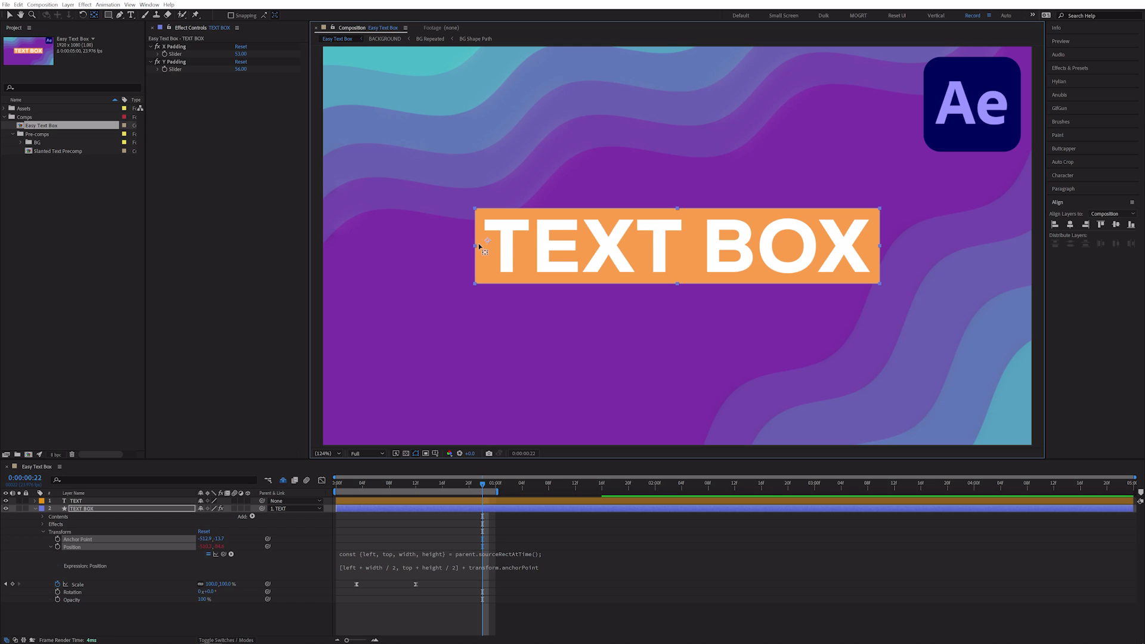
{"action": "left_click_drag", "start_coordinate": [481, 485], "coordinate": [357, 494]}
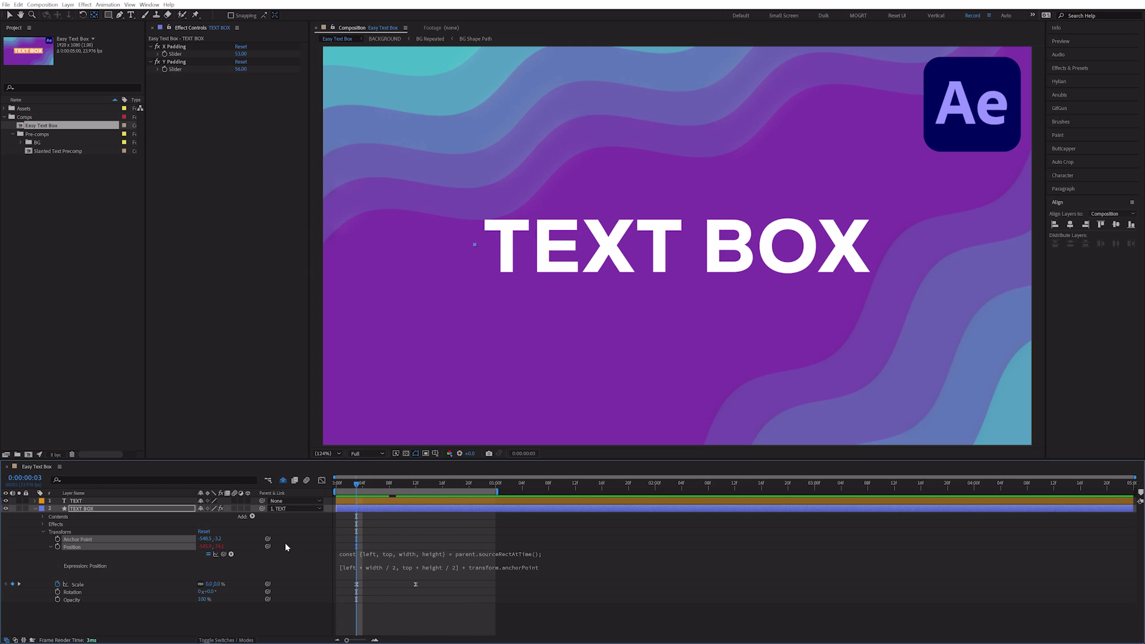
{"action": "left_click", "coordinate": [217, 584]}
{"action": "type", "text": "100"}
{"action": "key", "text": "Return"}
{"action": "key", "text": "space"}
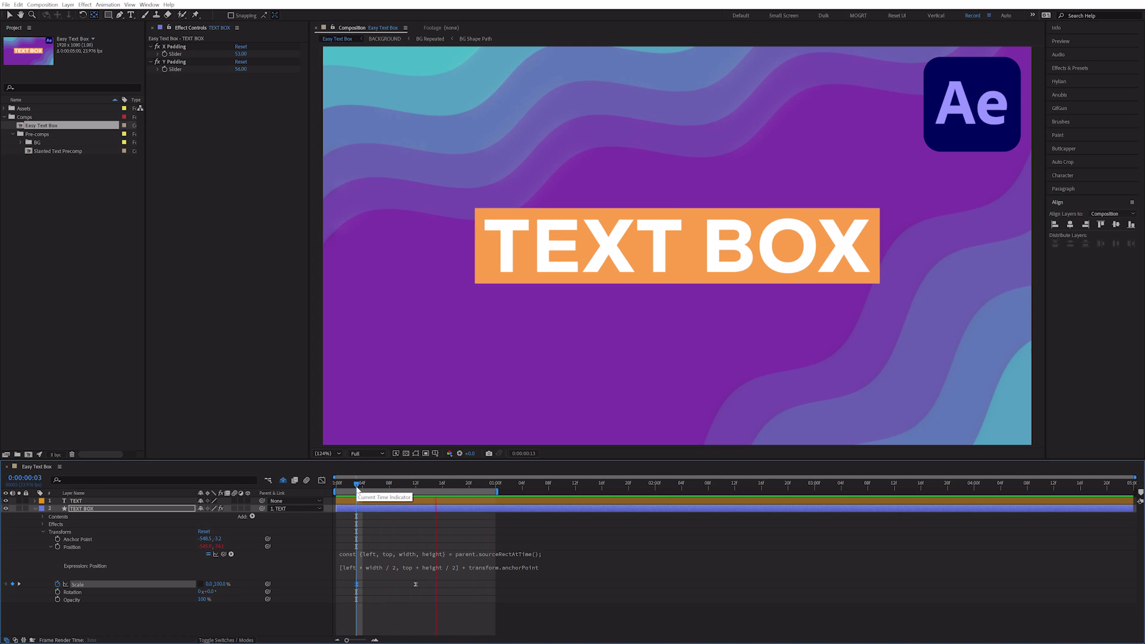
{"action": "key", "text": "space"}
Move the TEXT BOX anchor point to the box's bottom centre and set the starting Scale keyframe to 100, 0%
{"action": "left_click", "coordinate": [476, 245]}
{"action": "left_click_drag", "start_coordinate": [475, 245], "coordinate": [678, 284]}
{"action": "mouse_move", "coordinate": [451, 483]}
{"action": "left_mouse_down"}
{"action": "mouse_move", "coordinate": [357, 509]}
{"action": "mouse_move", "coordinate": [373, 484]}
{"action": "mouse_move", "coordinate": [450, 485]}
{"action": "left_mouse_up"}
{"action": "left_click", "coordinate": [209, 584]}
{"action": "type", "text": "100"}
{"action": "key", "text": "Tab"}
{"action": "type", "text": "0"}
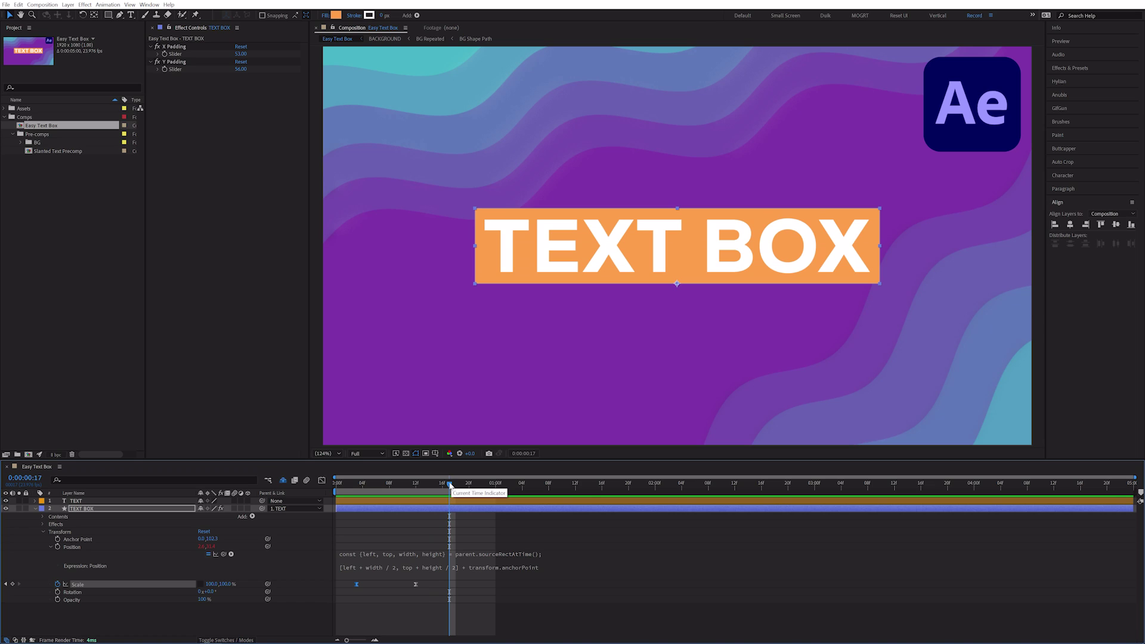
Apply the Set Matte effect to the TEXT layer and choose the layer its matte is taken from
{"action": "left_click", "coordinate": [432, 502]}
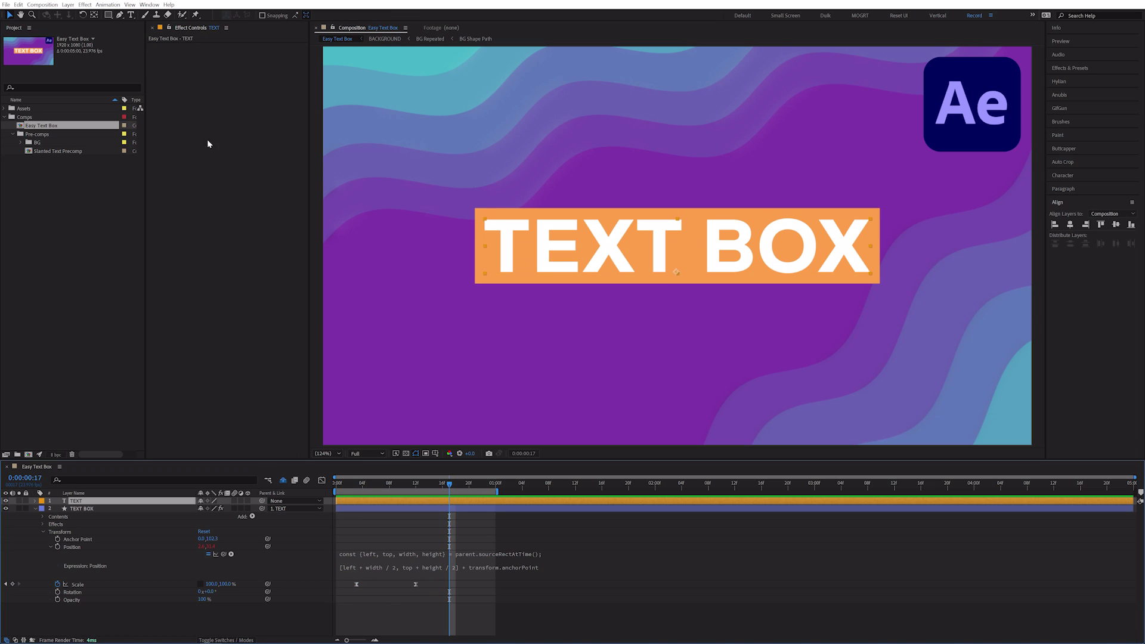
{"action": "left_click", "coordinate": [86, 5]}
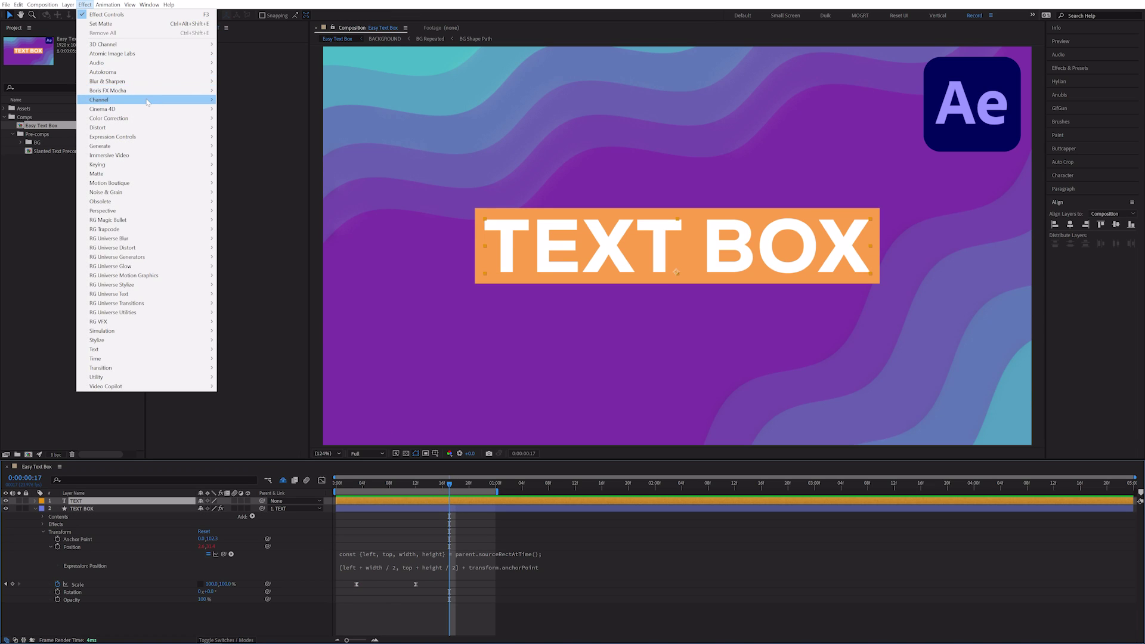
{"action": "mouse_move", "coordinate": [196, 99]}
{"action": "left_click", "coordinate": [264, 193]}
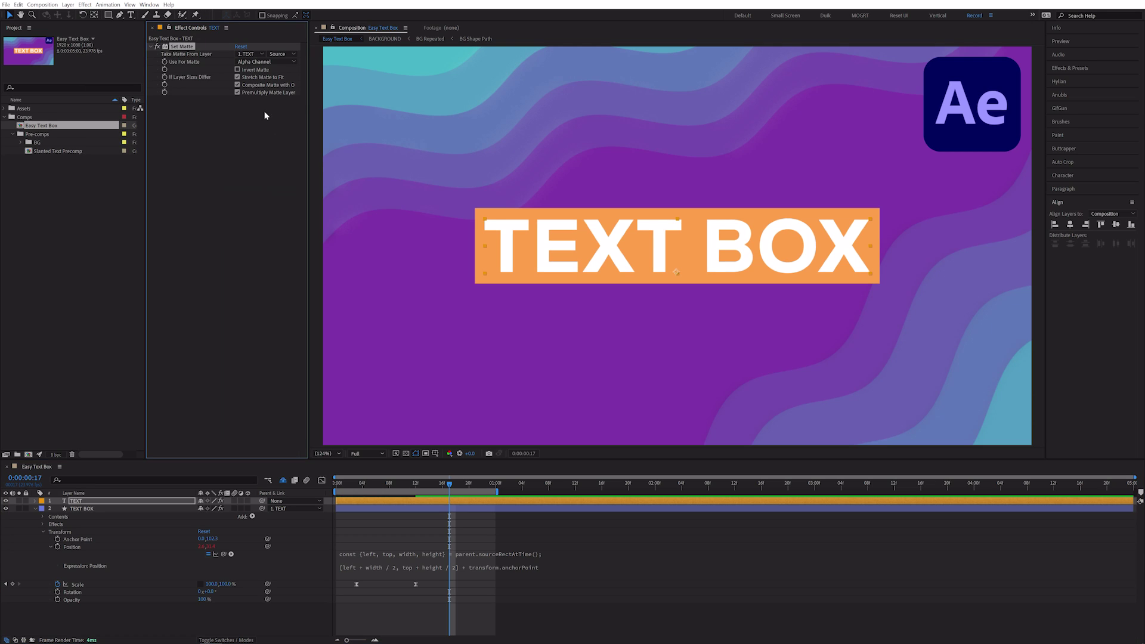
{"action": "left_click", "coordinate": [259, 56]}
{"action": "left_click", "coordinate": [259, 90]}
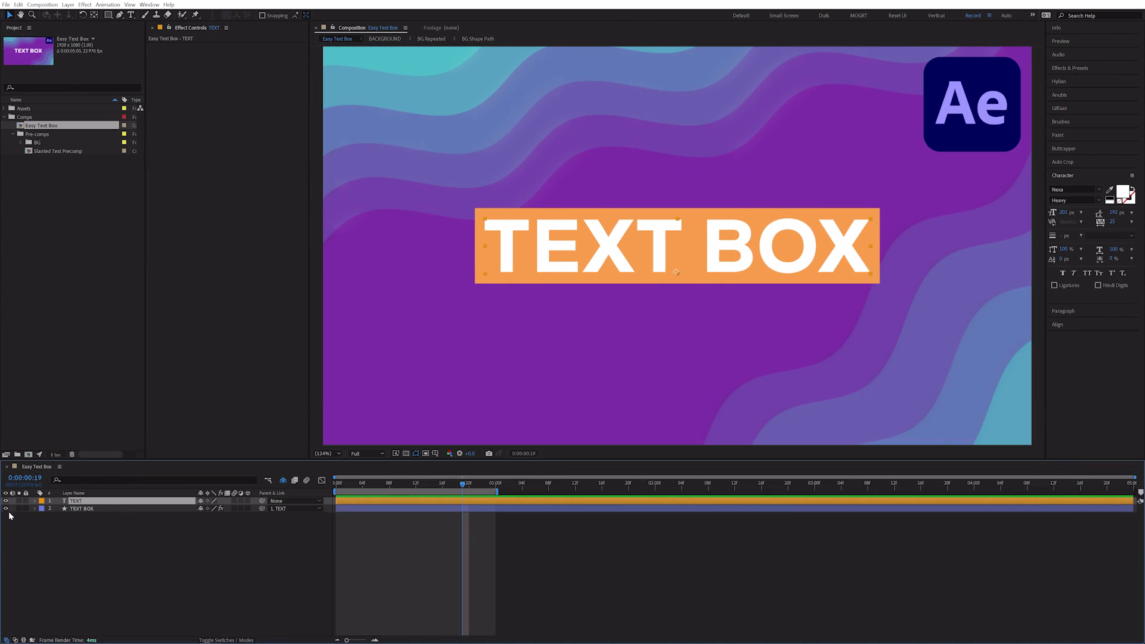
Hide the TEXT BOX layer and apply Simple Choker to TEXT with its View set to Matte to inspect the text bounds
{"action": "left_click", "coordinate": [6, 509]}
{"action": "left_click", "coordinate": [84, 5]}
{"action": "mouse_move", "coordinate": [197, 174]}
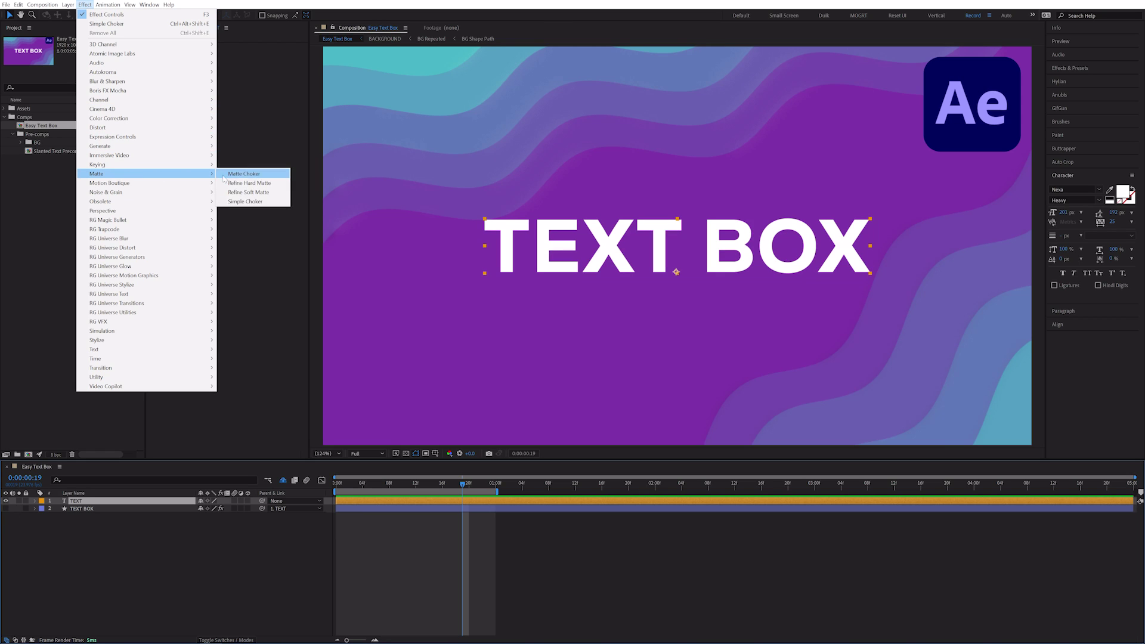
{"action": "left_click", "coordinate": [256, 201]}
{"action": "left_click", "coordinate": [264, 54]}
{"action": "left_click", "coordinate": [268, 71]}
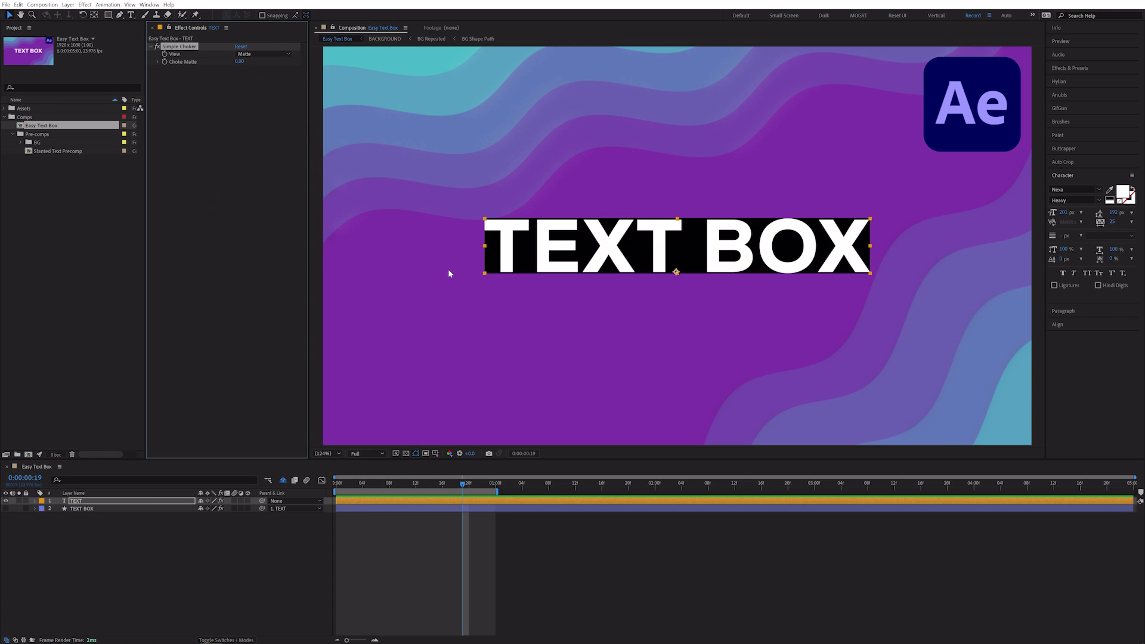
{"action": "key", "text": "grave"}
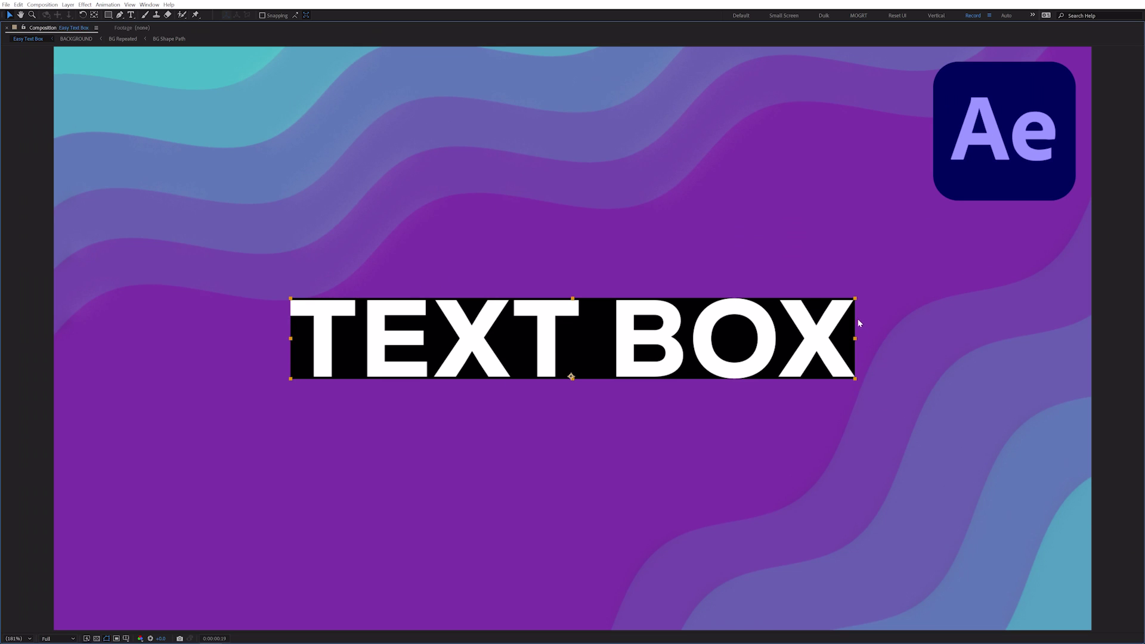
{"action": "key", "text": "grave"}
Break the TEXT BOX wording into two lines, with BOX on the second line
{"action": "double_click", "coordinate": [691, 245]}
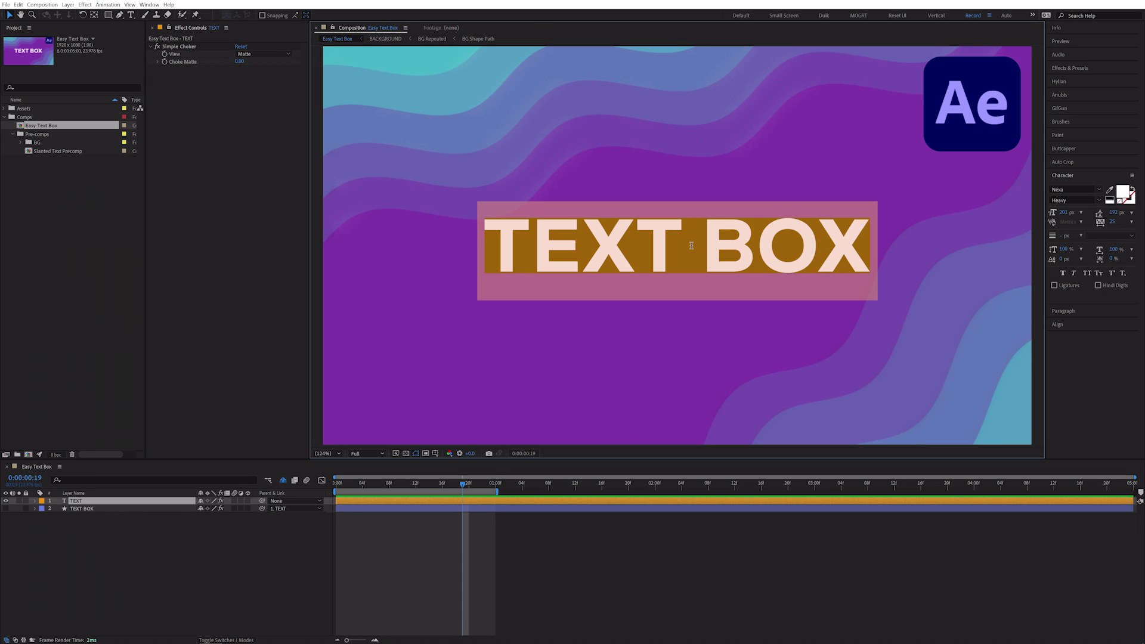
{"action": "left_click", "coordinate": [703, 238]}
{"action": "key", "text": "Return"}
{"action": "key", "text": "Escape"}
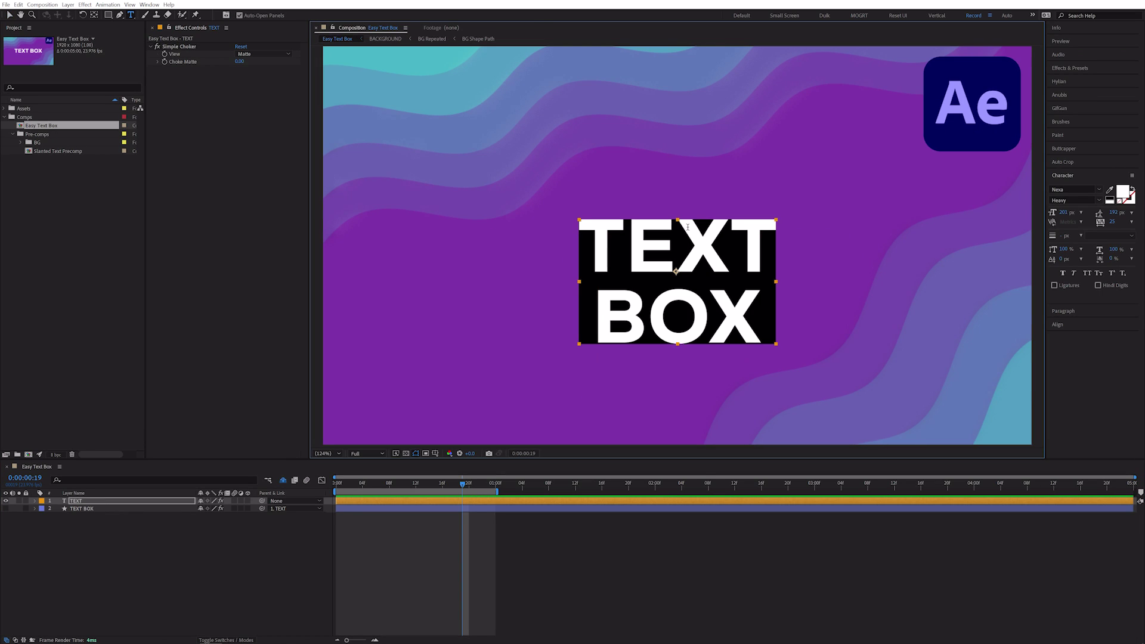
Replace the two-line wording of the text layer with the single word TEXT
{"action": "double_click", "coordinate": [679, 249]}
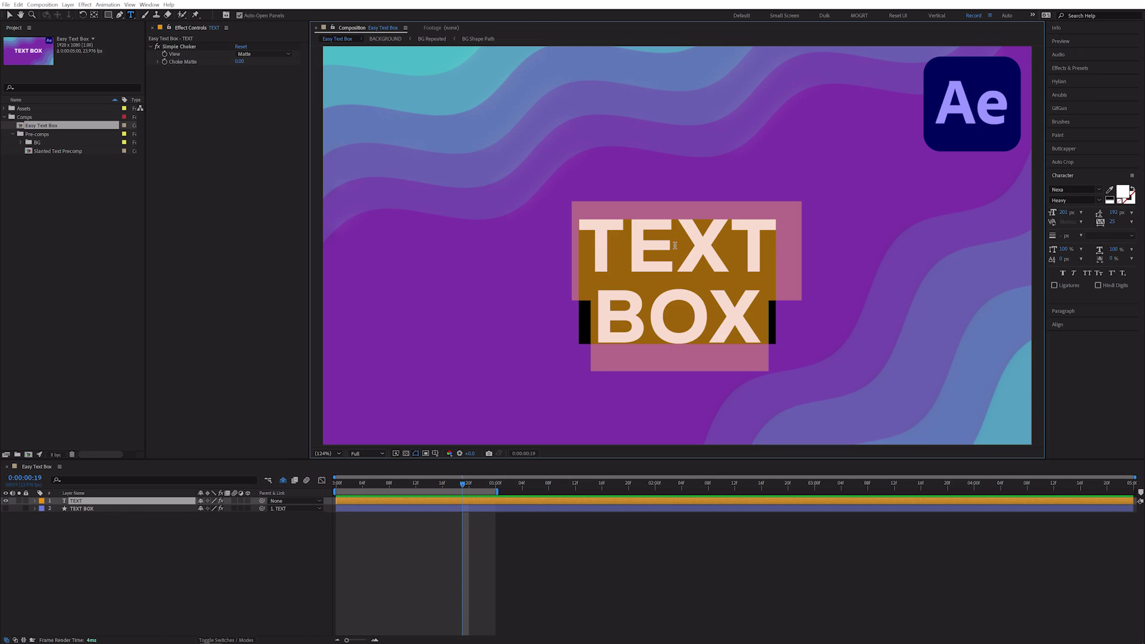
{"action": "type", "text": "TEXT"}
{"action": "key", "text": "Escape"}
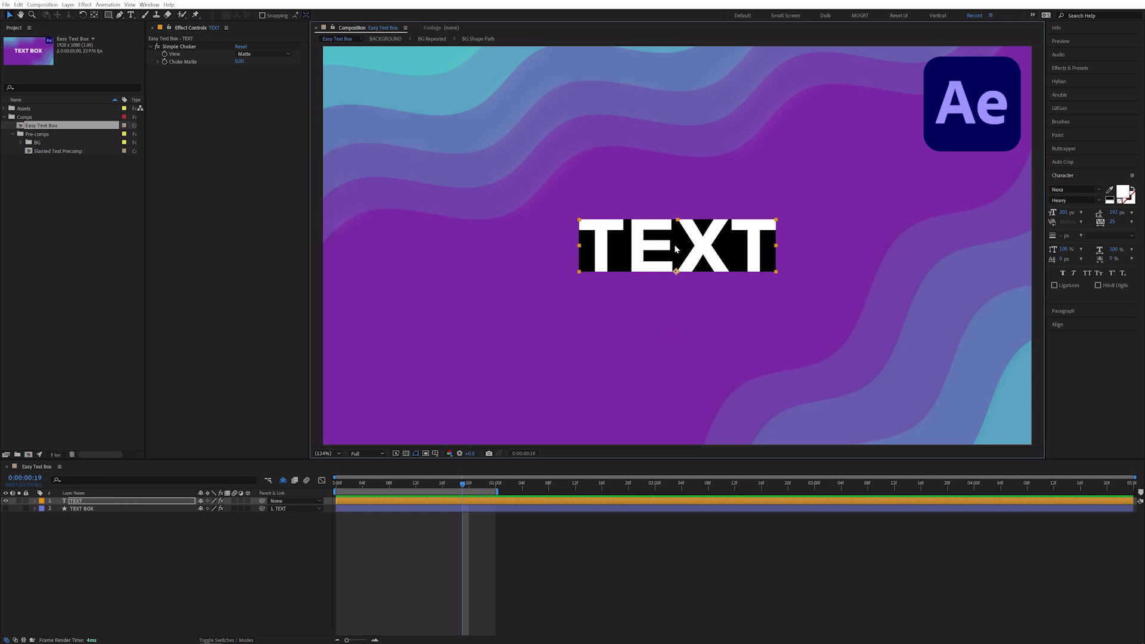
Duplicate the TEXT layer, place the copy lower and to the right of the original, and change its wording to BOX
{"action": "left_click_drag", "start_coordinate": [675, 249], "coordinate": [801, 281]}
{"action": "key", "text": "ctrl+d"}
{"action": "double_click", "coordinate": [801, 282]}
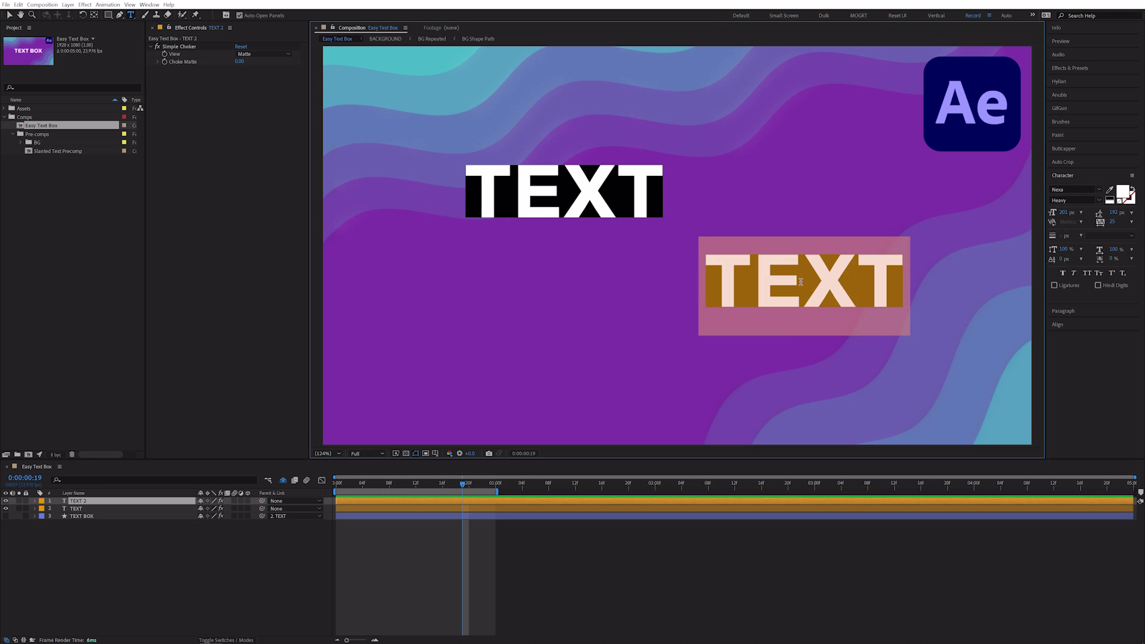
{"action": "type", "text": "BOX"}
{"action": "key", "text": "Escape"}
Remove the Simple Choker effect from both the BOX and TEXT text layers
{"action": "left_click", "coordinate": [187, 47]}
{"action": "key", "text": "Delete"}
{"action": "left_click", "coordinate": [488, 181]}
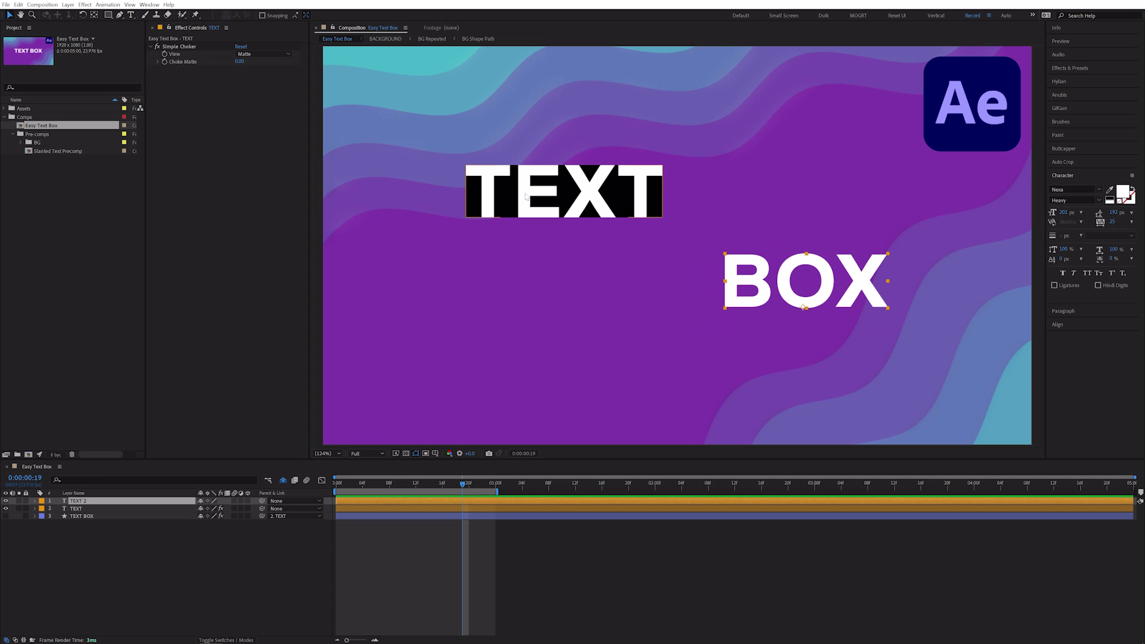
{"action": "left_click", "coordinate": [187, 47]}
{"action": "key", "text": "Delete"}
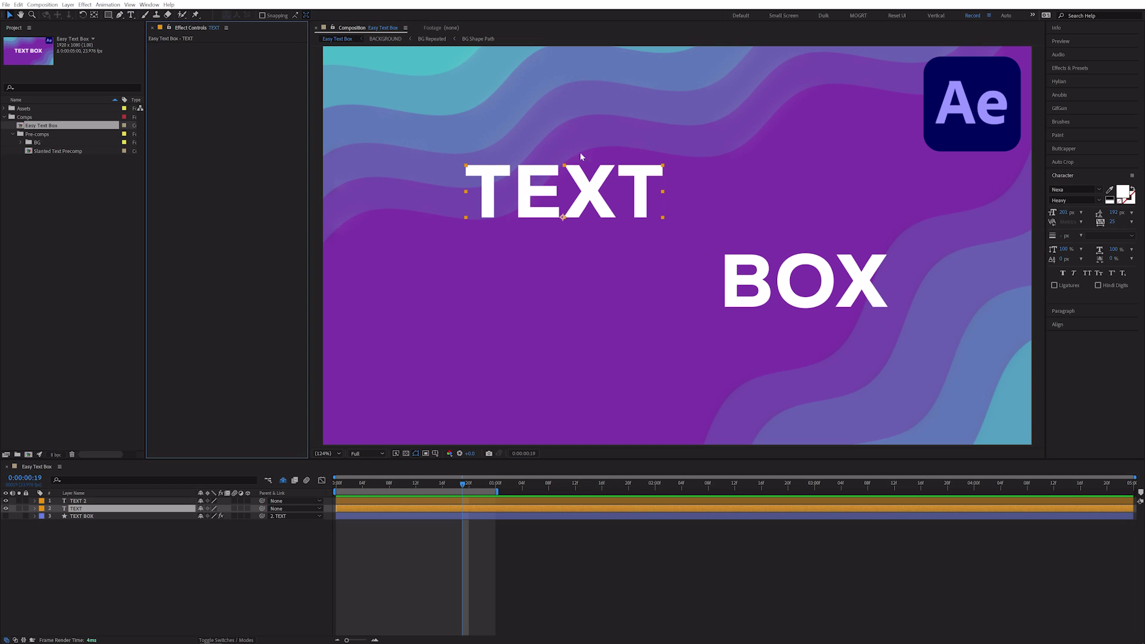
Move the BOX text layer below TEXT BOX in the layer order and make the TEXT BOX layer visible
{"action": "left_click", "coordinate": [821, 306]}
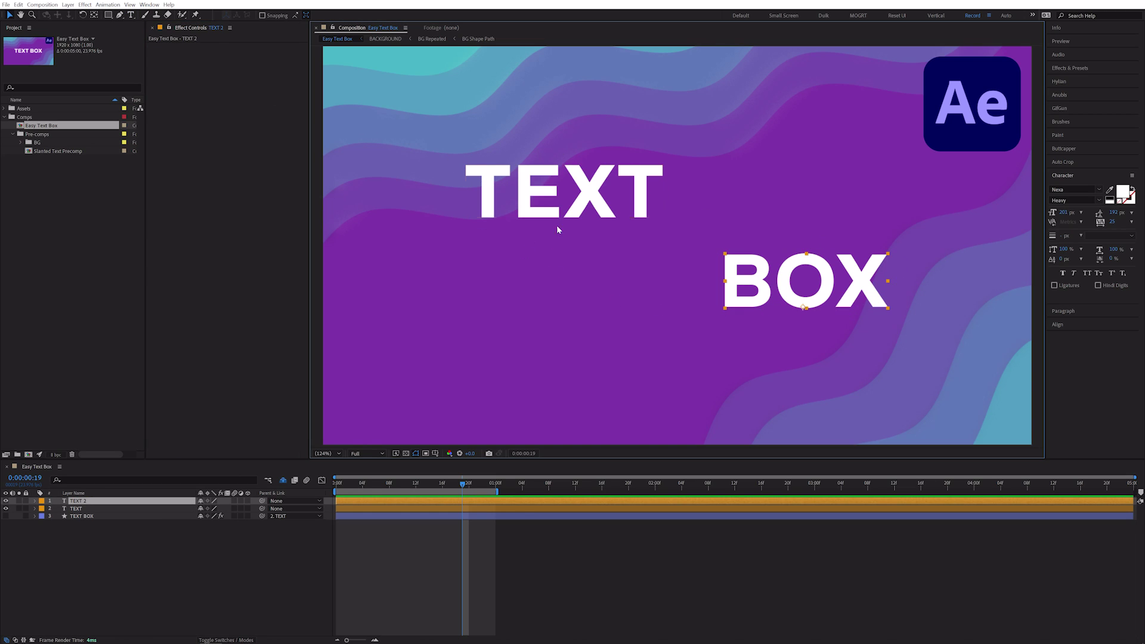
{"action": "left_click_drag", "start_coordinate": [75, 501], "coordinate": [71, 523]}
{"action": "left_click", "coordinate": [7, 508]}
Rename TEXT BOX to TEXT BOX 1 and duplicate it as a second box beneath the BOX layer, parented to BOX
{"action": "left_click", "coordinate": [107, 508]}
{"action": "key", "text": "Return"}
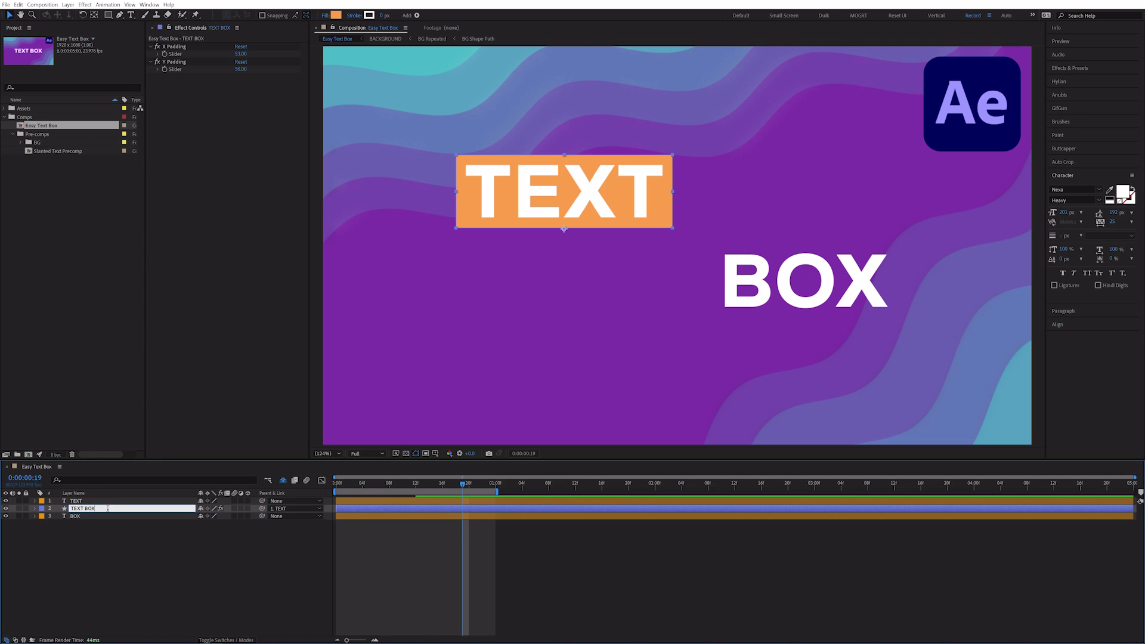
{"action": "key", "text": "ctrl+d"}
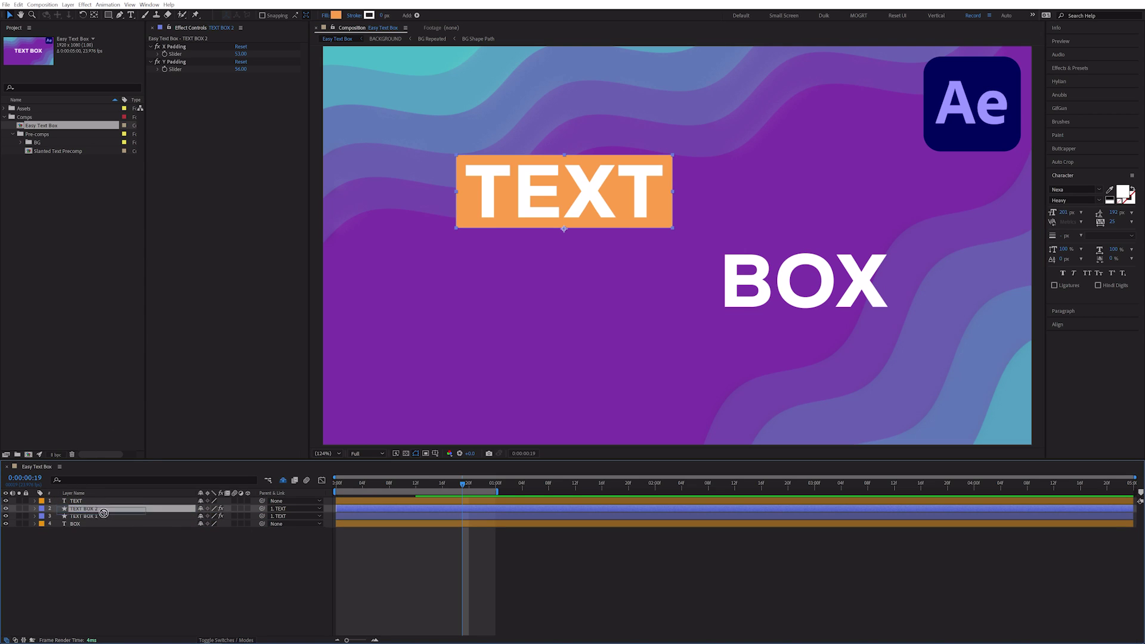
{"action": "left_click_drag", "start_coordinate": [132, 509], "coordinate": [191, 527]}
{"action": "left_click_drag", "start_coordinate": [261, 524], "coordinate": [75, 516]}
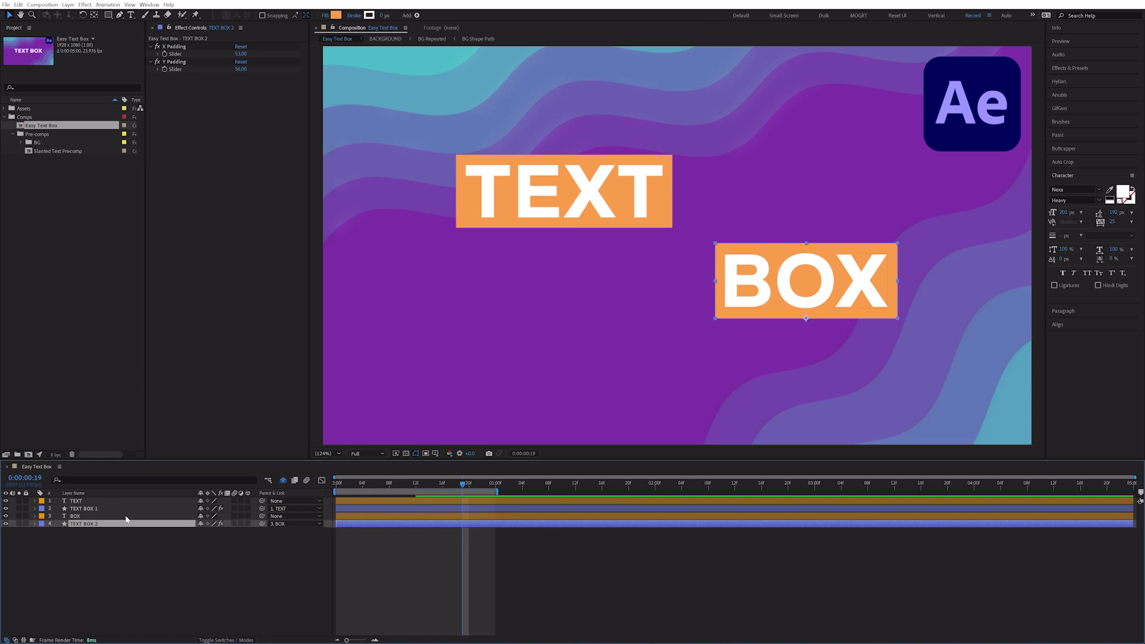
Change the BOX wording to LINE 2 and the TEXT wording to LINE 1, moving LINE 2 left and LINE 1 up and left
{"action": "left_click_drag", "start_coordinate": [835, 276], "coordinate": [716, 275]}
{"action": "double_click", "coordinate": [716, 275]}
{"action": "type", "text": "LINE 2"}
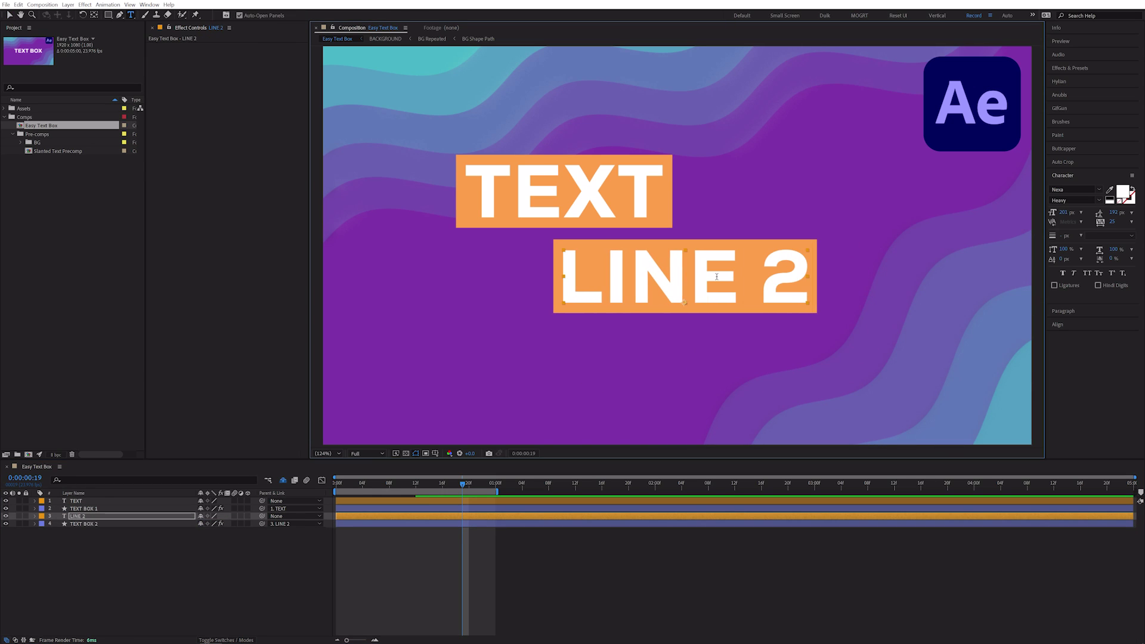
{"action": "double_click", "coordinate": [577, 190]}
{"action": "type", "text": "LINE 1"}
{"action": "key", "text": "Escape"}
{"action": "left_click_drag", "start_coordinate": [563, 190], "coordinate": [512, 156]}
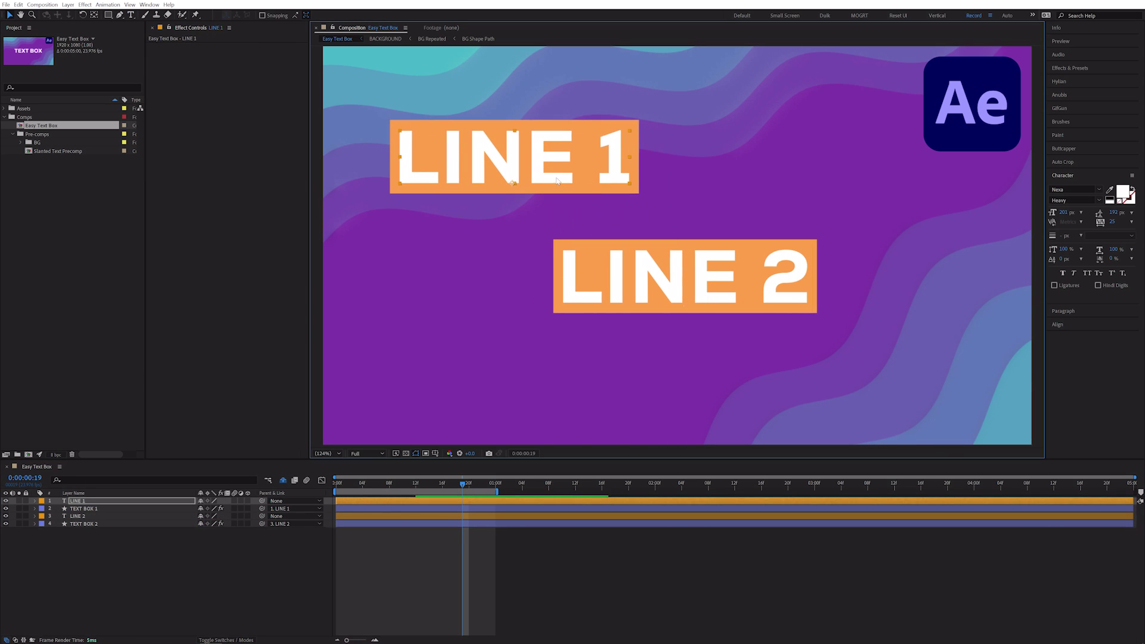
Duplicate LINE 2 together with its text box, place the copy lower down, and change its wording to LINE 3
{"action": "left_click_drag", "start_coordinate": [691, 279], "coordinate": [675, 258]}
{"action": "key", "text": "ctrl+d"}
{"action": "left_click_drag", "start_coordinate": [731, 317], "coordinate": [847, 362]}
{"action": "key", "text": "ctrl+t"}
{"action": "type", "text": "3"}
{"action": "key", "text": "Escape"}
Left-align the three text lines with each other and move them together toward the middle of the composition
{"action": "left_click_drag", "start_coordinate": [923, 356], "coordinate": [532, 156]}
{"action": "left_click", "coordinate": [1058, 324]}
{"action": "left_click", "coordinate": [1054, 225]}
{"action": "left_click_drag", "start_coordinate": [537, 252], "coordinate": [688, 236]}
Reorder the layers so LINE 3 and TEXT BOX 3 sit beneath LINE 2 and TEXT BOX 2
{"action": "left_click_drag", "start_coordinate": [117, 524], "coordinate": [118, 535]}
{"action": "left_click", "coordinate": [119, 516]}
{"action": "left_click", "coordinate": [120, 524], "text": "shift"}
{"action": "left_click_drag", "start_coordinate": [120, 523], "coordinate": [120, 543]}
Apply the Set Matte effect to LINE 1, LINE 2 and LINE 3, and take LINE 1's matte from TEXT BOX 1
{"action": "left_click", "coordinate": [105, 531]}
{"action": "left_click", "coordinate": [102, 517], "text": "ctrl"}
{"action": "left_click", "coordinate": [100, 502], "text": "ctrl"}
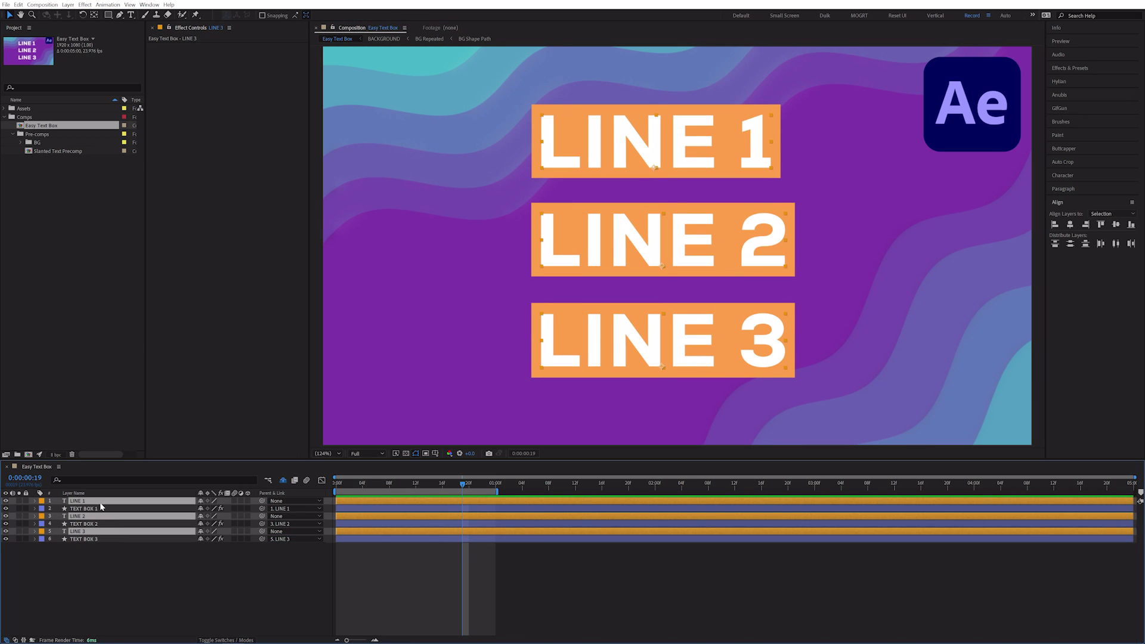
{"action": "left_click", "coordinate": [84, 5]}
{"action": "mouse_move", "coordinate": [114, 108]}
{"action": "left_click", "coordinate": [245, 203]}
{"action": "left_click", "coordinate": [258, 55]}
{"action": "left_click", "coordinate": [264, 83]}
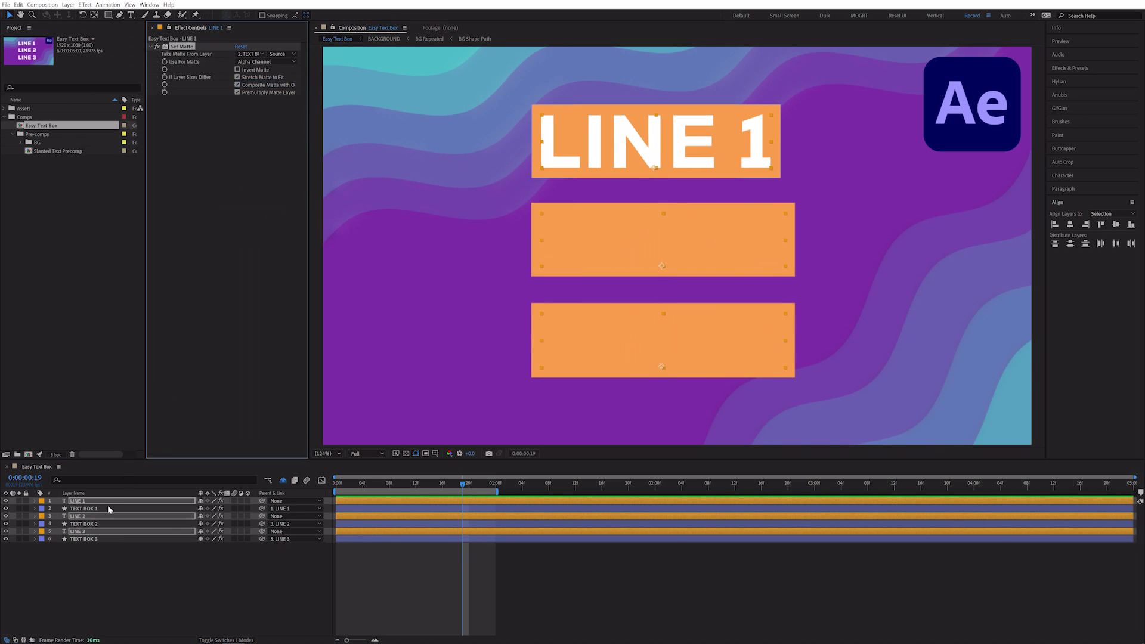
Take LINE 2's matte from TEXT BOX 2 and LINE 3's matte from TEXT BOX 3, and preview the animation
{"action": "left_click", "coordinate": [77, 516]}
{"action": "left_click", "coordinate": [256, 54]}
{"action": "left_click", "coordinate": [265, 102]}
{"action": "left_click", "coordinate": [77, 532]}
{"action": "left_click", "coordinate": [256, 55]}
{"action": "left_click", "coordinate": [264, 121]}
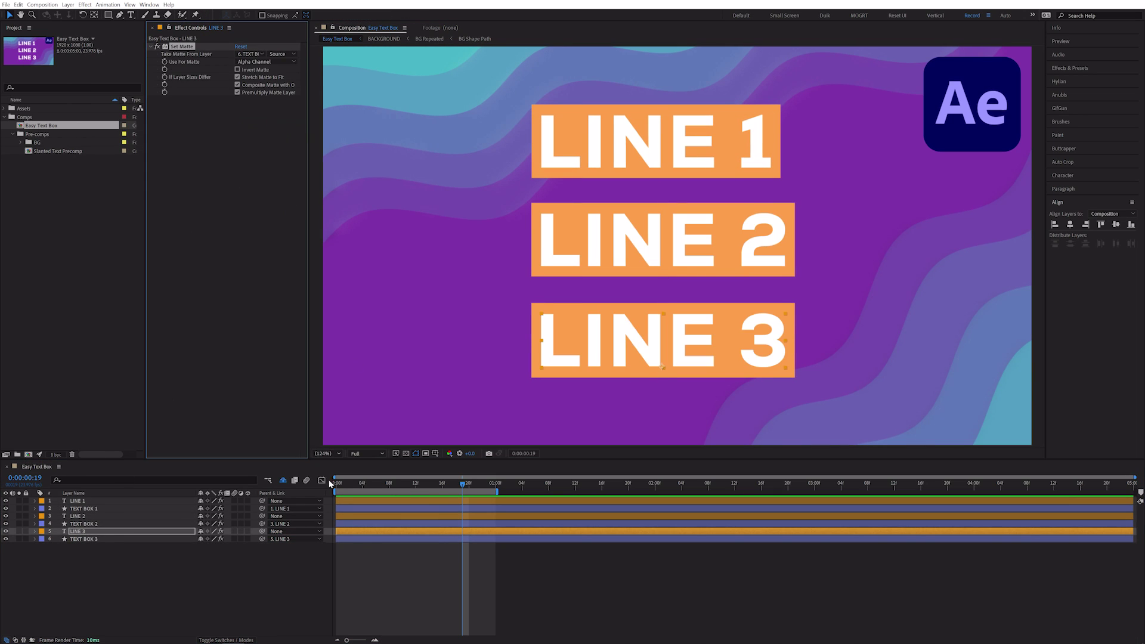
{"action": "key", "text": "space"}
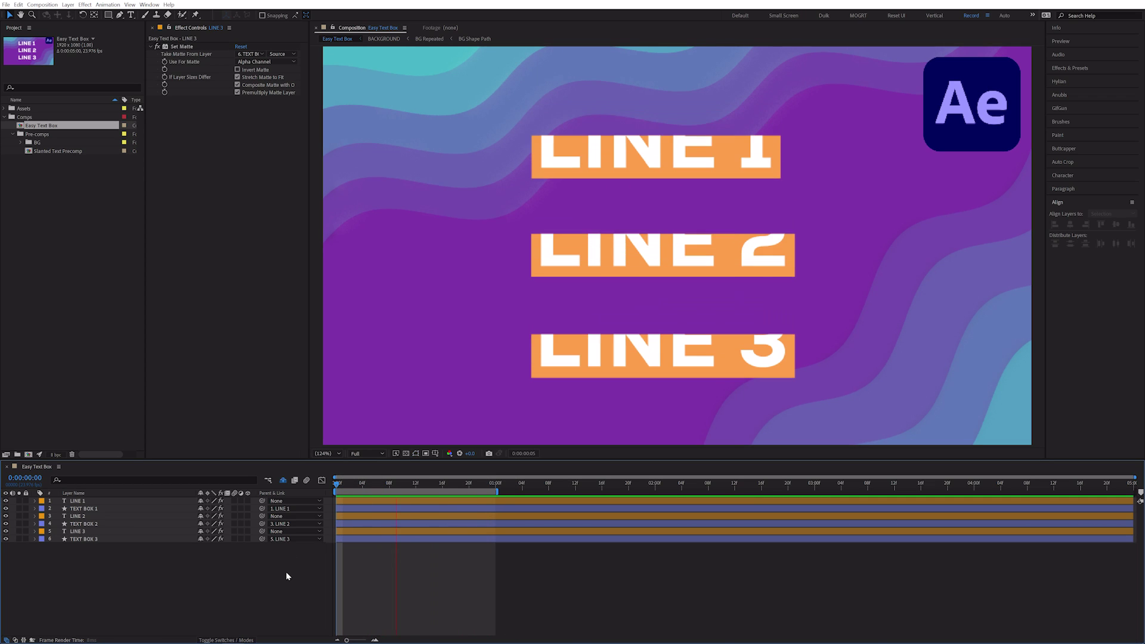
Extend the work area to about 3 seconds, delay the text boxes' ending Scale keyframes to about 1 second 20 frames, and preview
{"action": "left_click_drag", "start_coordinate": [497, 492], "coordinate": [816, 492]}
{"action": "key", "text": "u"}
{"action": "left_click_drag", "start_coordinate": [409, 527], "coordinate": [628, 539]}
{"action": "key", "text": "space"}
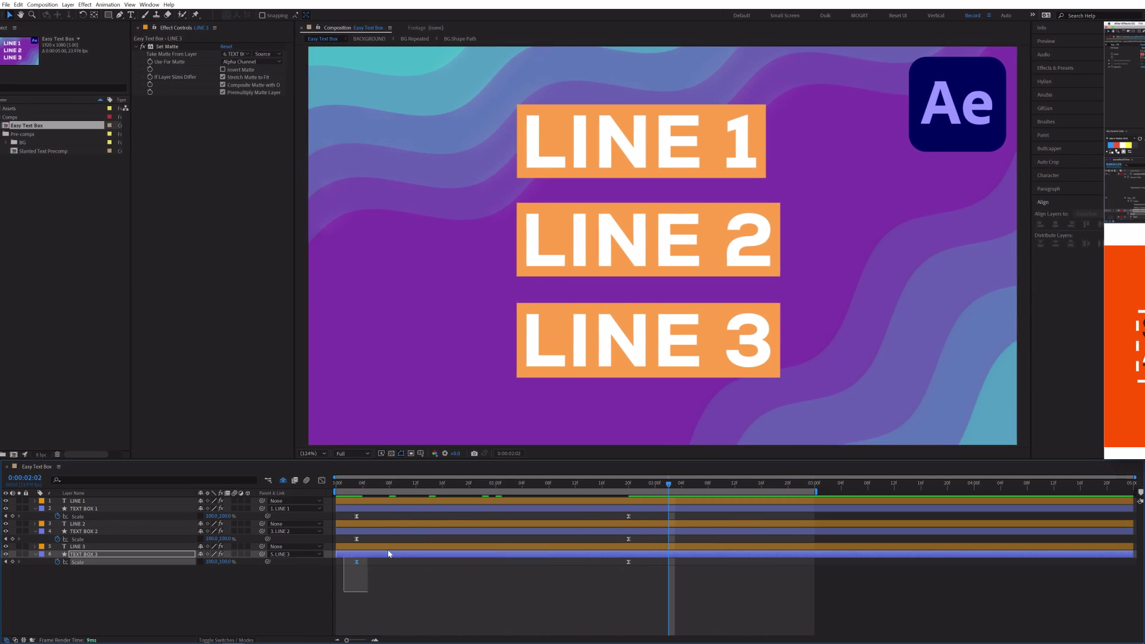
Select the Scale keyframes of all three text boxes and increase the easing into their ending keyframes in the Graph Editor
{"action": "left_click_drag", "start_coordinate": [388, 554], "coordinate": [648, 508]}
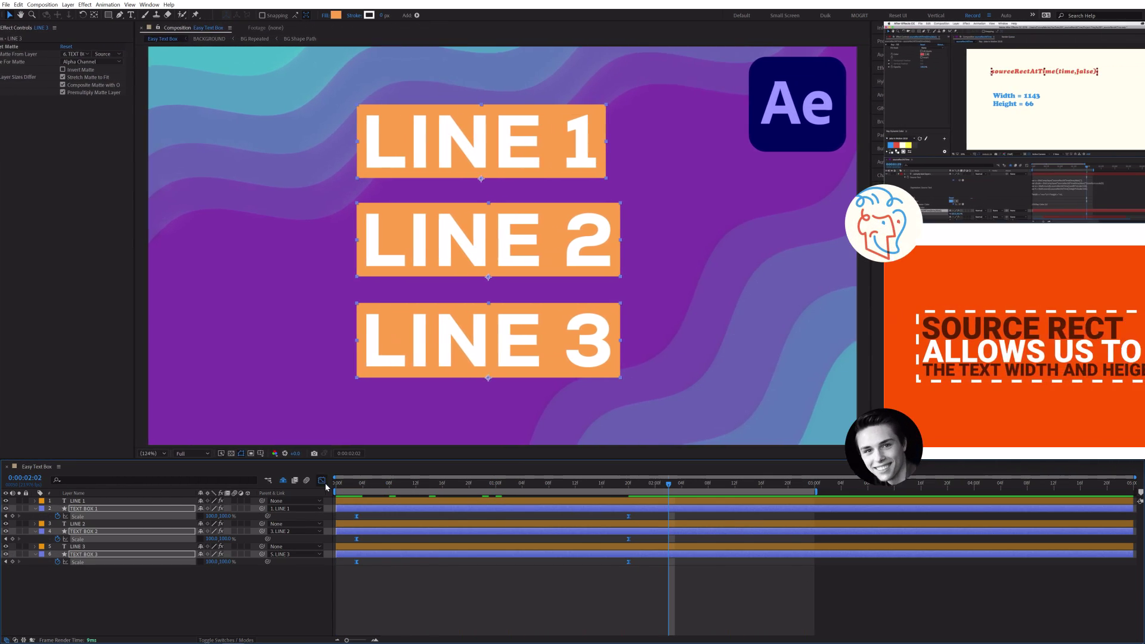
{"action": "left_click", "coordinate": [323, 480]}
{"action": "left_click_drag", "start_coordinate": [583, 611], "coordinate": [429, 609]}
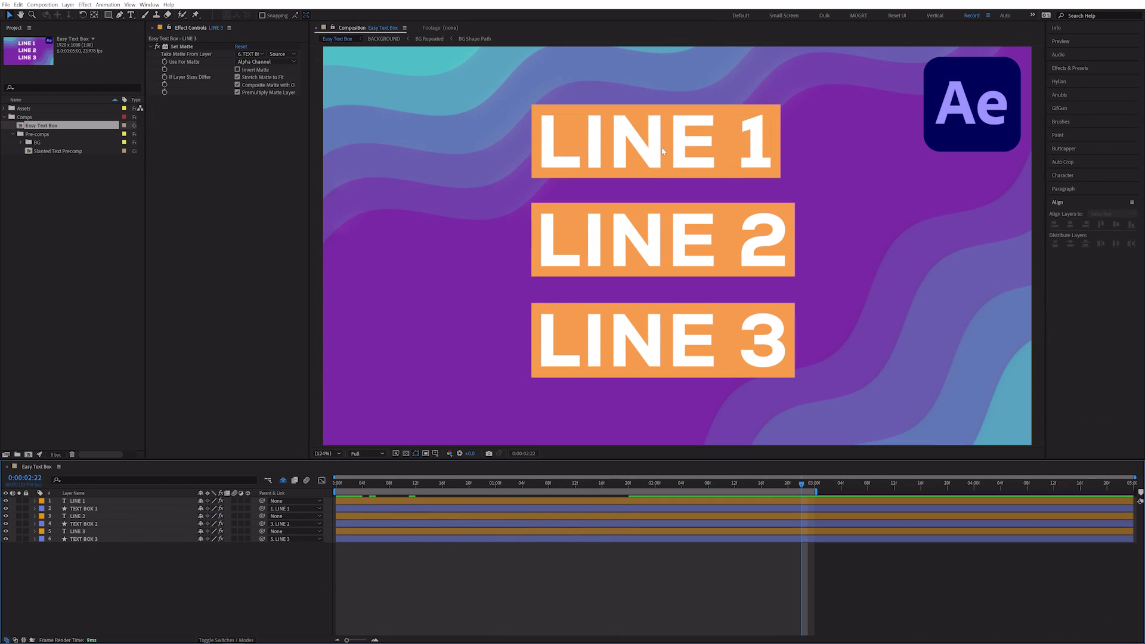
Stagger the lines diagonally by moving LINE 1 left and LINE 3 right, and preview the animation
{"action": "left_click_drag", "start_coordinate": [663, 151], "coordinate": [511, 151]}
{"action": "left_click_drag", "start_coordinate": [610, 348], "coordinate": [777, 348]}
{"action": "key", "text": "space"}
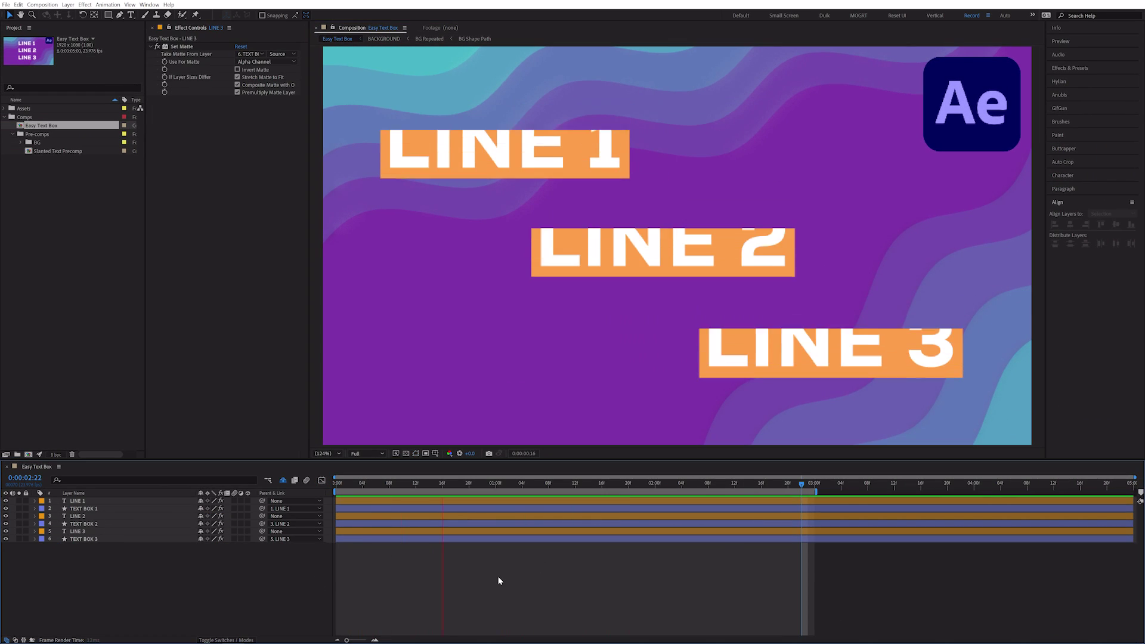